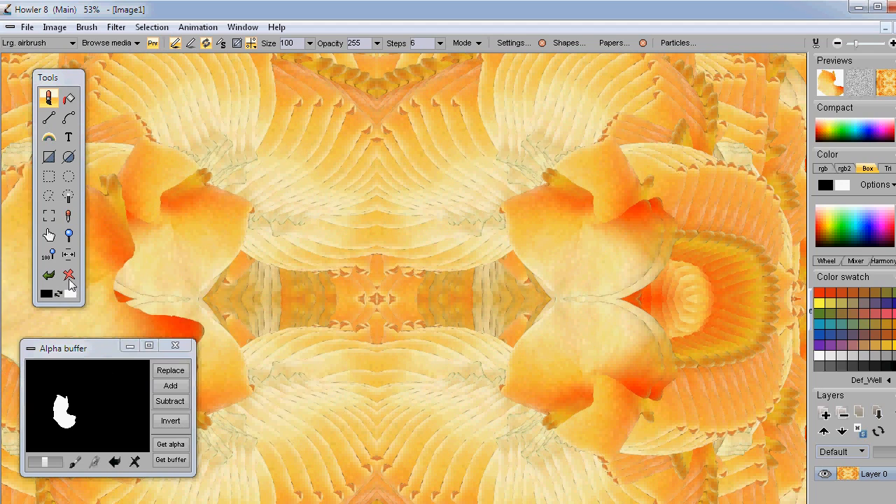
- Clear the painted petal pattern from the canvas
left_click(68, 274)
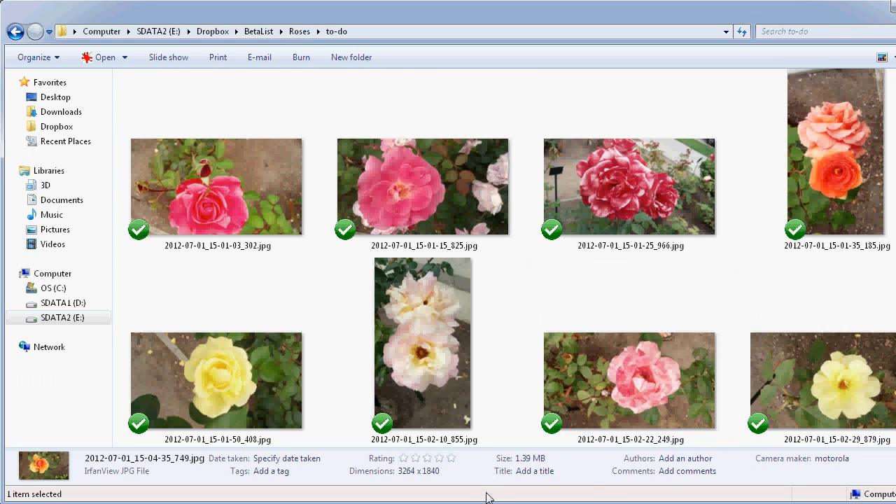
- Browse the rose photos in the to-do folder for a flower to use as a petal source
left_click_drag(473, 501, 473, 503)
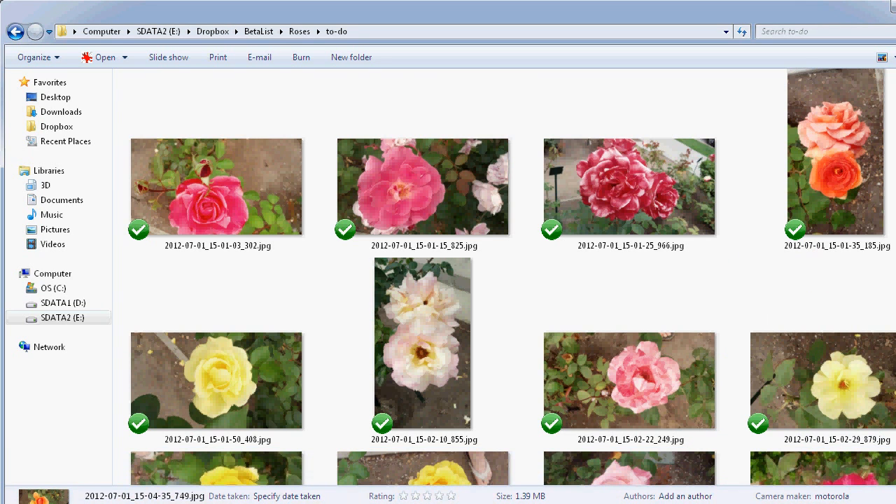
scroll(630, 378, "up", 5)
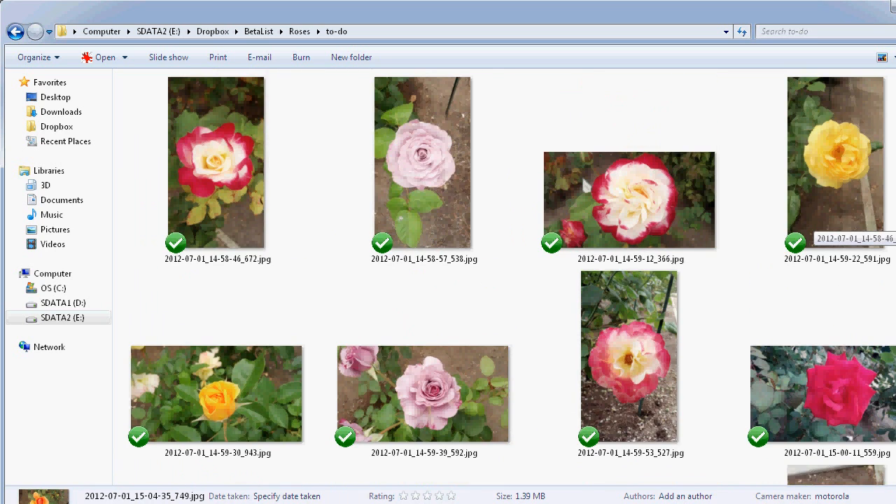
scroll(630, 378, "down", 8)
scroll(812, 227, "down", 4)
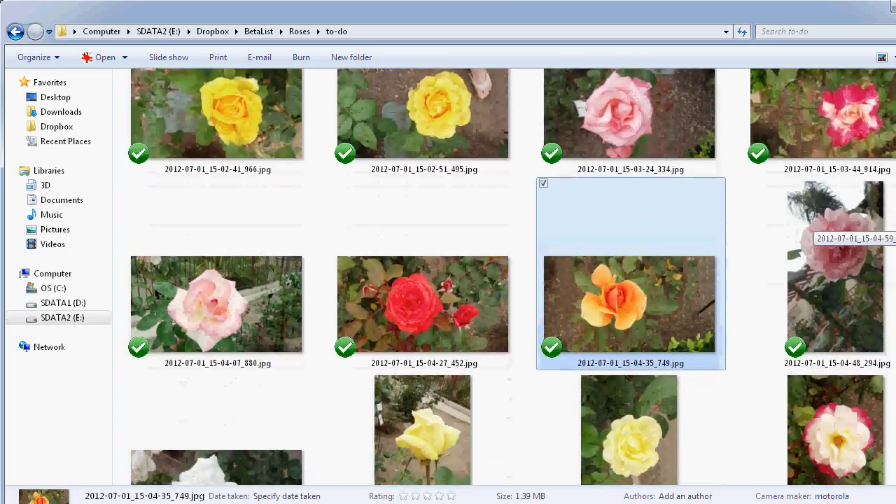
scroll(811, 227, "down", 2)
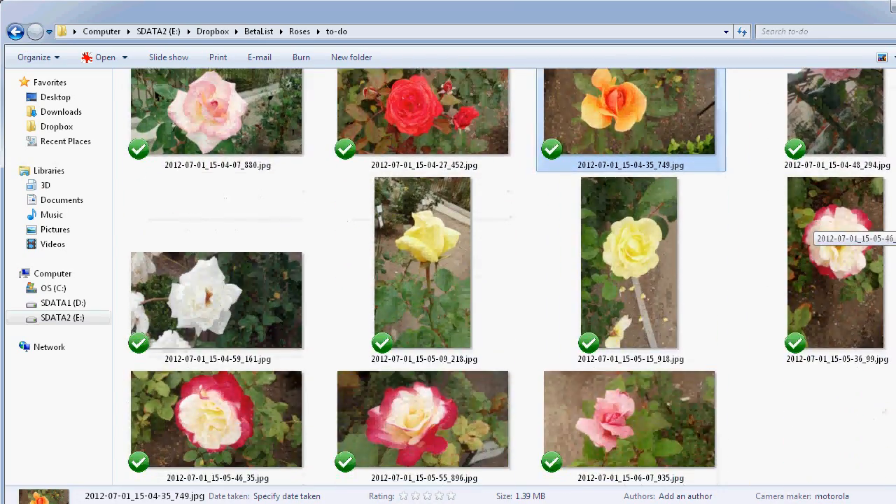
scroll(812, 228, "up", 5)
scroll(812, 228, "down", 2)
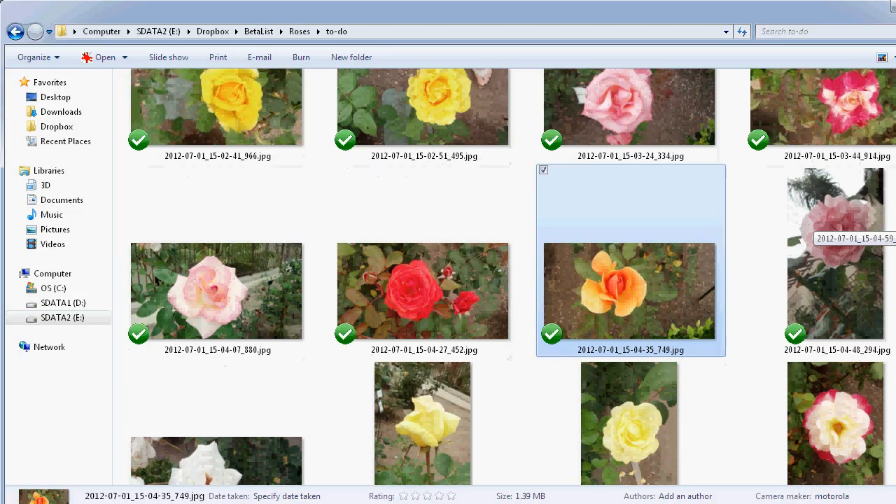
scroll(812, 228, "up", 4)
scroll(812, 227, "down", 2)
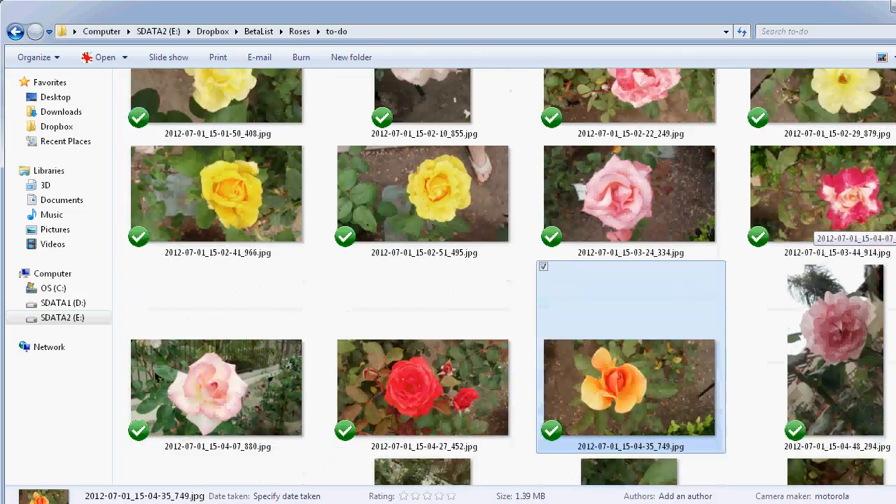
scroll(812, 228, "down", 4)
scroll(812, 228, "up", 6)
scroll(812, 227, "down", 2)
scroll(812, 227, "down", 2)
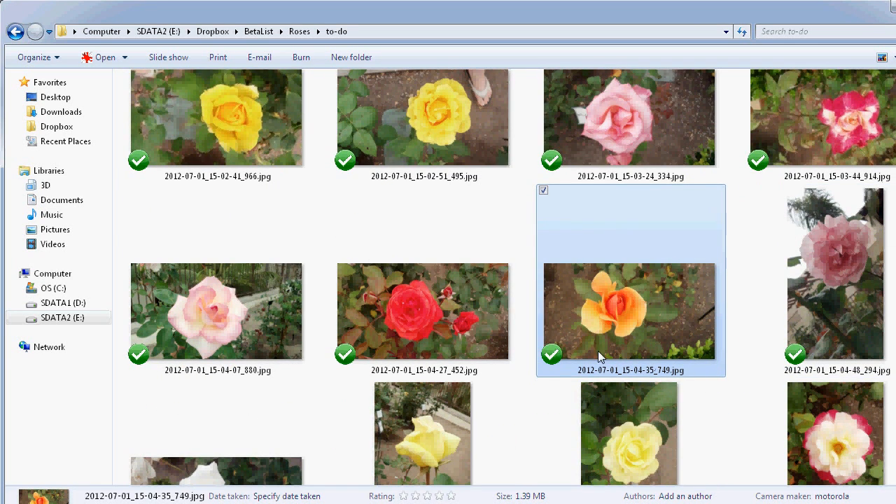
- Open 2012-07-01_15-04-35_749.jpg in IrfanView and examine the orange rose's large outer petal up close
double_click(623, 294)
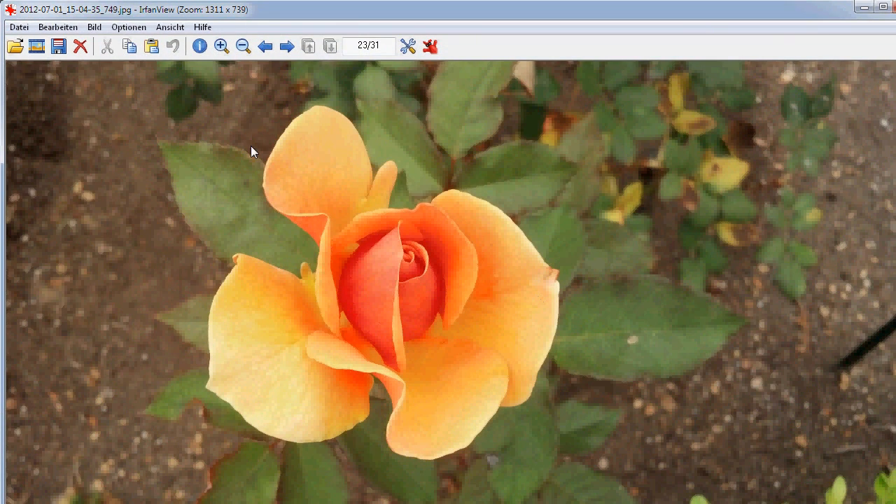
left_click_drag(141, 113, 599, 485)
left_click(360, 273)
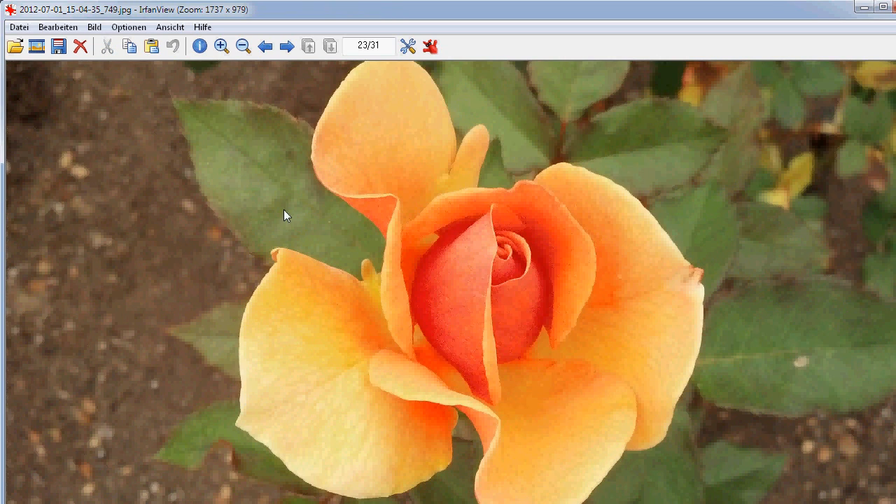
left_click_drag(194, 231, 523, 480)
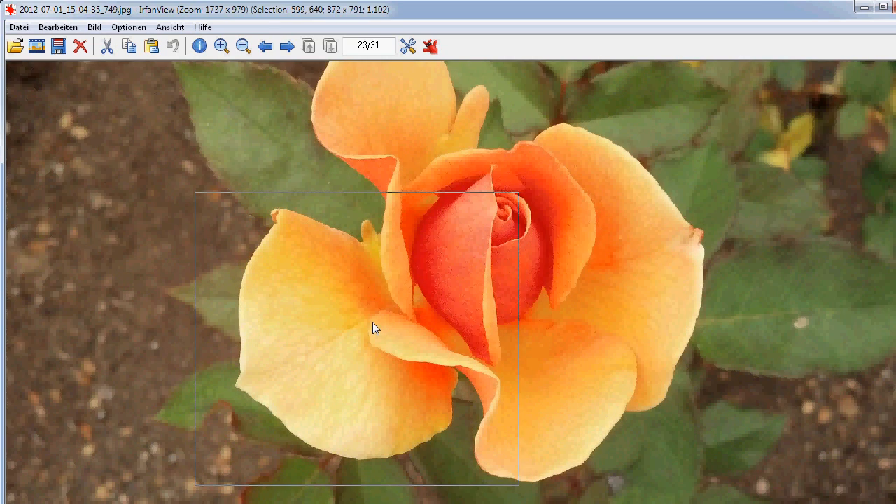
left_click(372, 323)
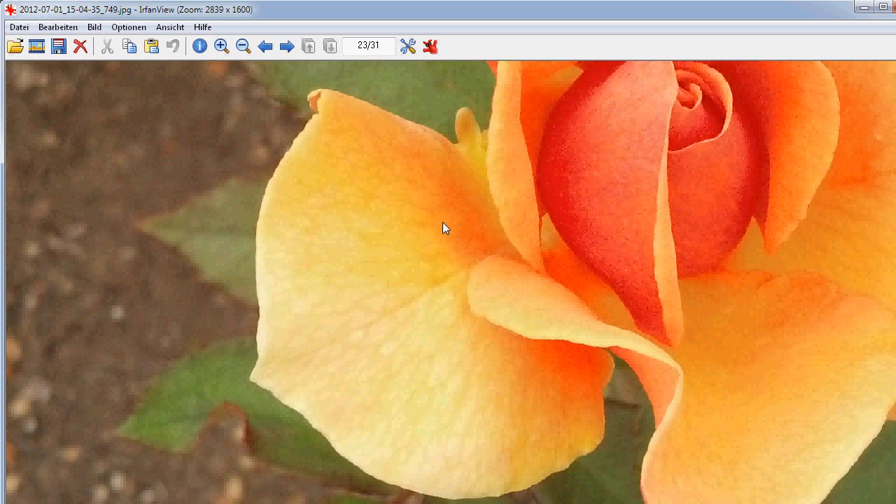
left_click(857, 6)
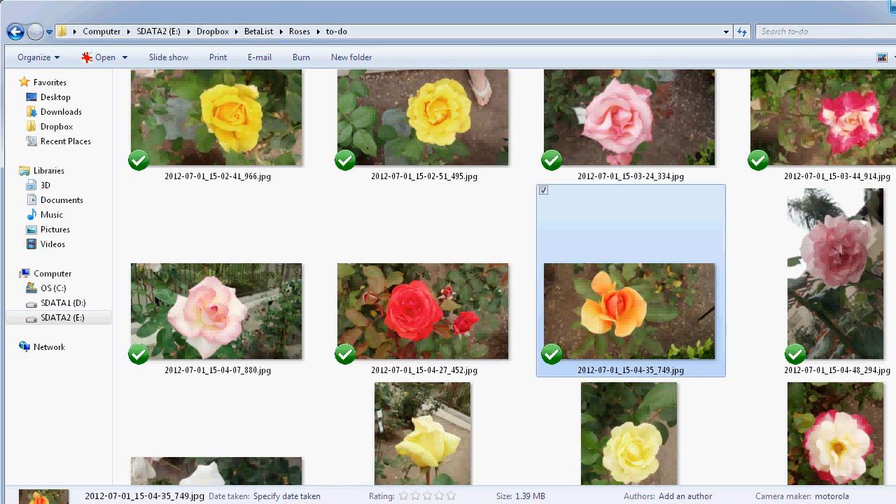
double_click(555, 351)
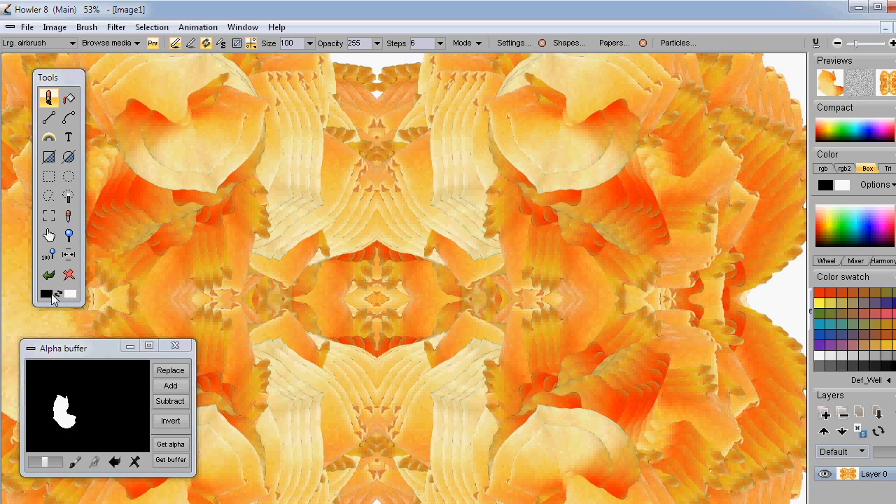
- In Howler, clear the canvas and paint mirrored strokes around its centre with the petal brush
left_click(69, 275)
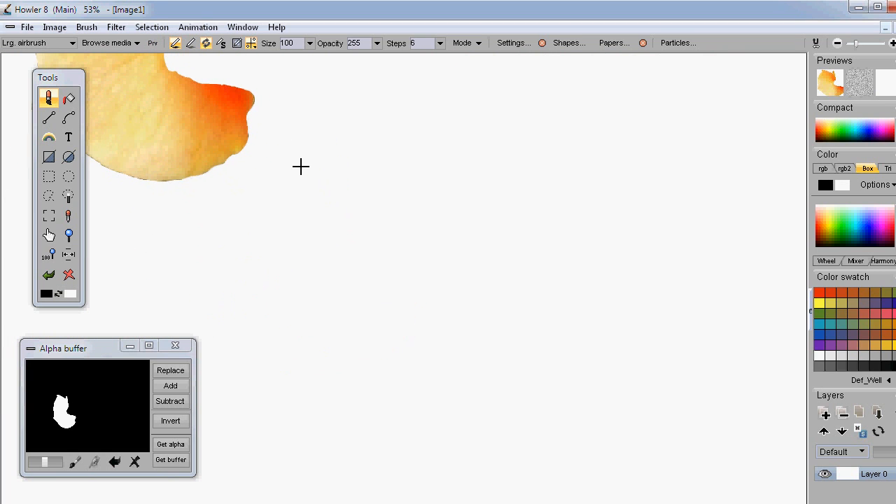
scroll(592, 326, "down", 8)
scroll(553, 320, "up", 4)
scroll(527, 315, "down", 1)
mouse_move(434, 250)
left_mouse_down()
mouse_move(380, 263)
mouse_move(433, 322)
left_mouse_up()
left_click_drag(533, 287, 364, 287)
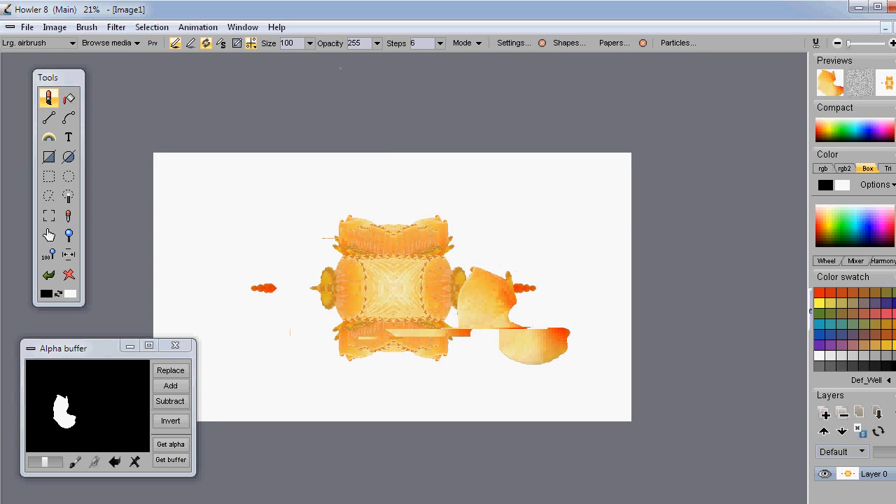
- Clear the horizontal and vertical mirror painting modes
left_click(251, 44)
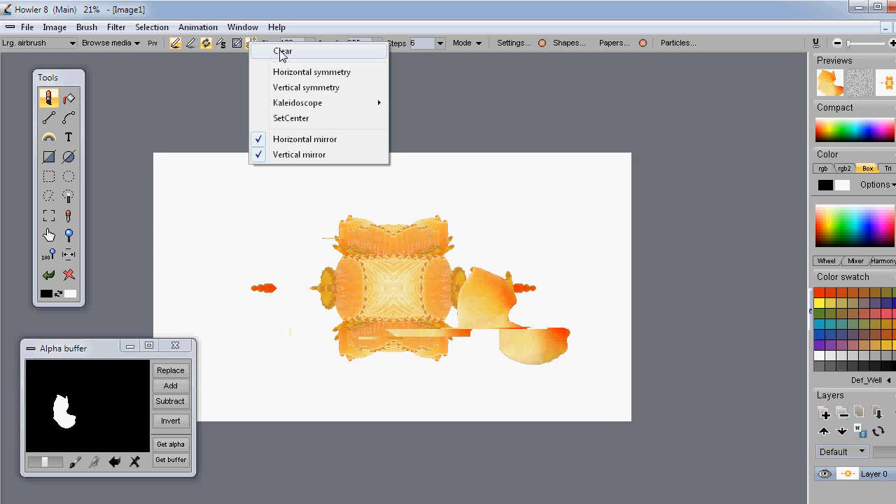
left_click(282, 52)
scroll(360, 265, "up", 4)
scroll(350, 266, "down", 3)
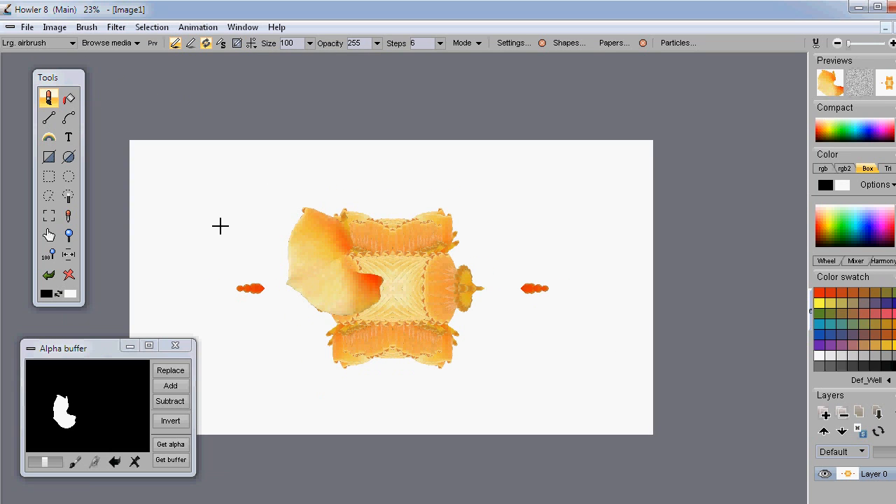
- Paste the copied rose photo so that it replaces the existing image
key("ctrl+v")
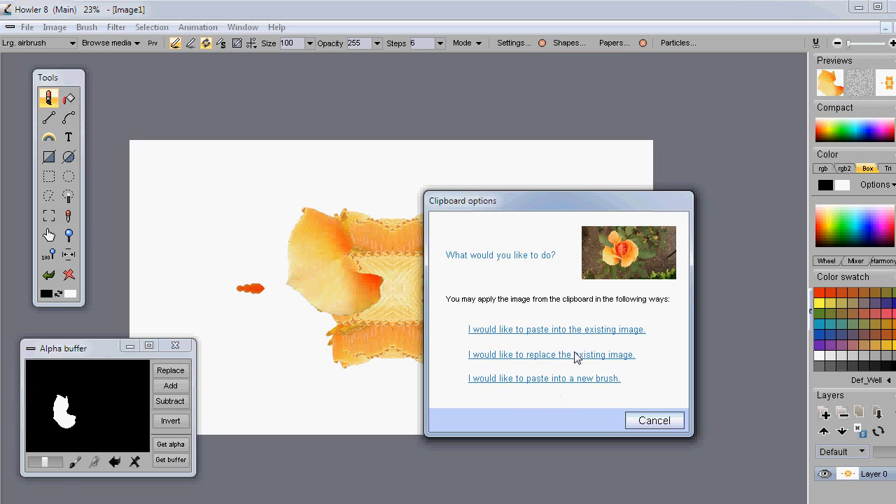
left_click(532, 355)
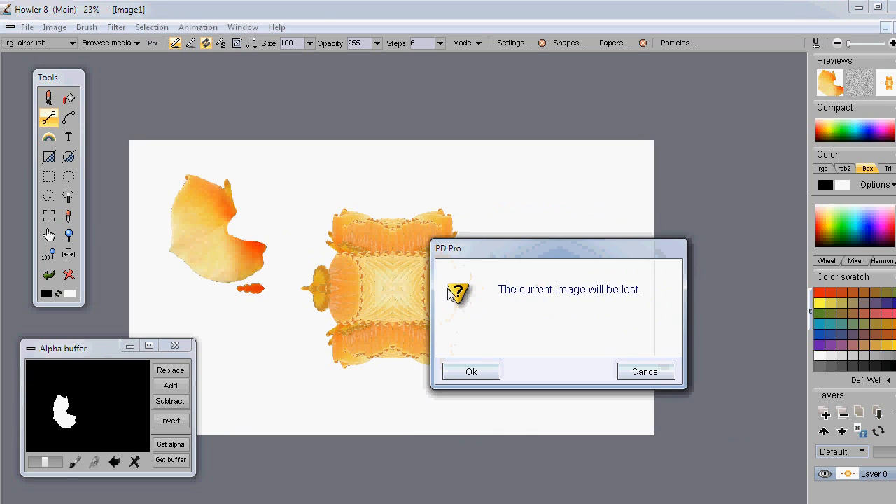
left_click(471, 373)
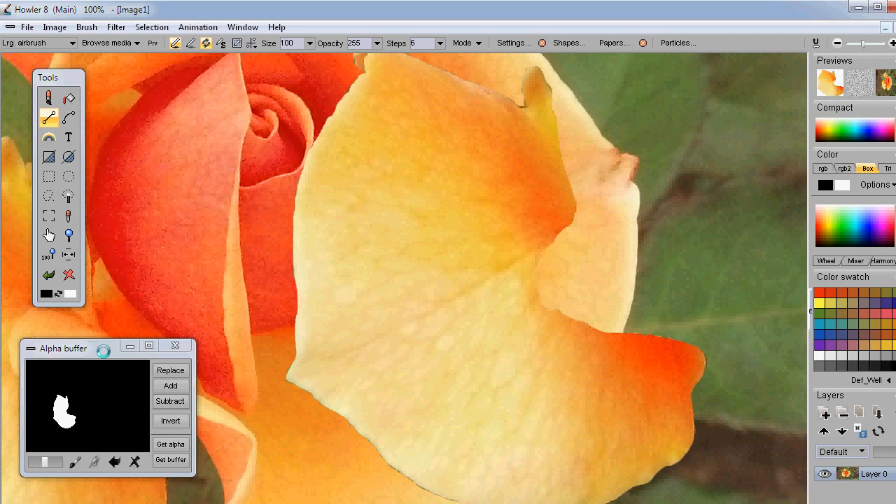
scroll(540, 270, "down", 4)
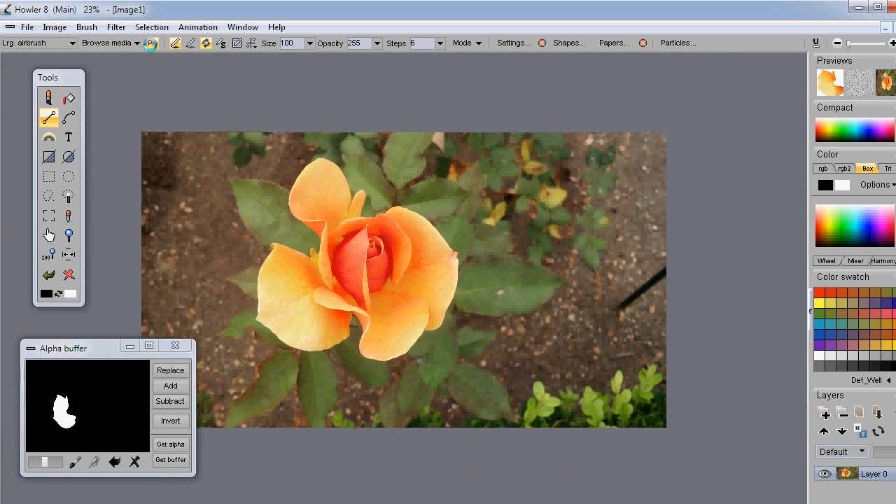
scroll(375, 267, "up", 3)
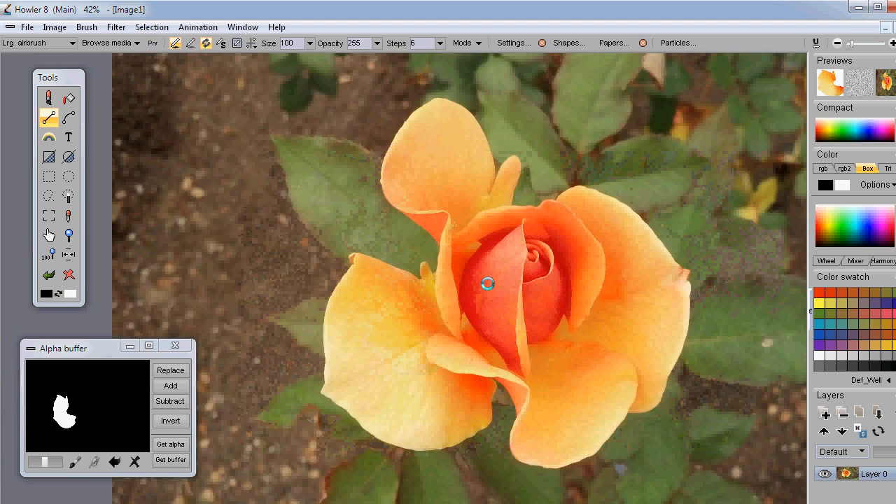
left_click_drag(413, 299, 384, 199)
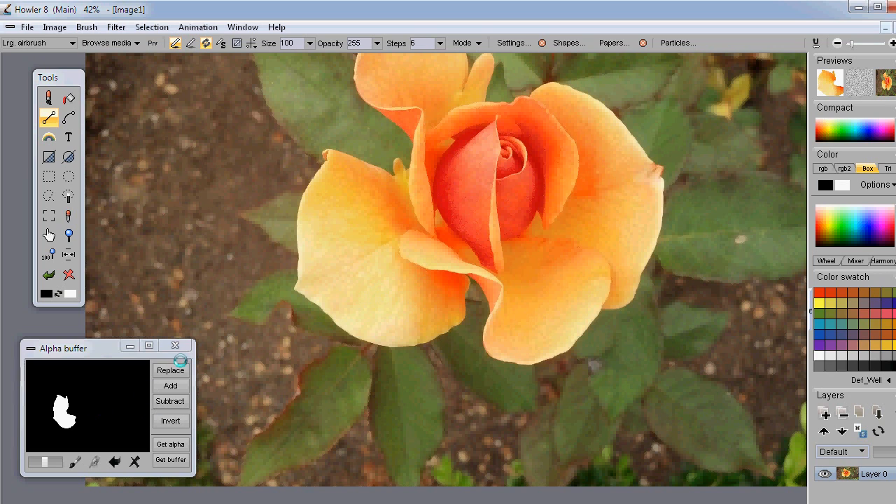
- Load the stored petal mask from the alpha buffer onto the rose photo and inspect its outline
left_click_drag(68, 350, 56, 335)
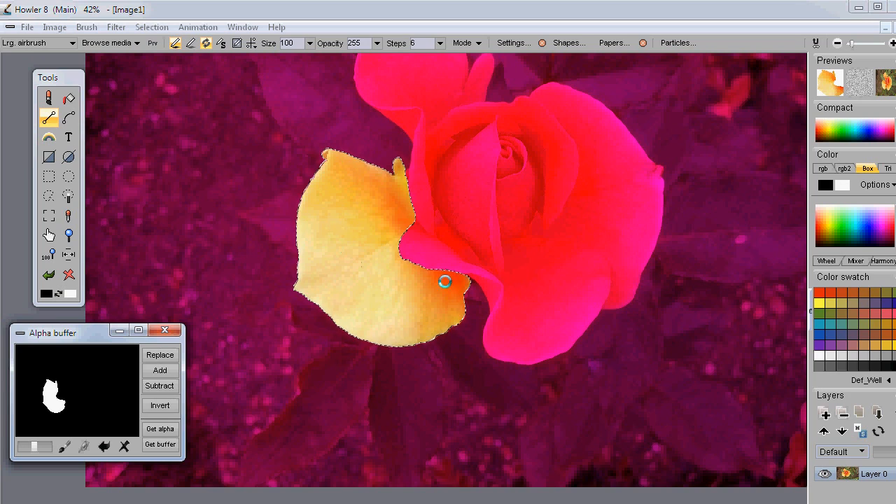
scroll(402, 310, "up", 2)
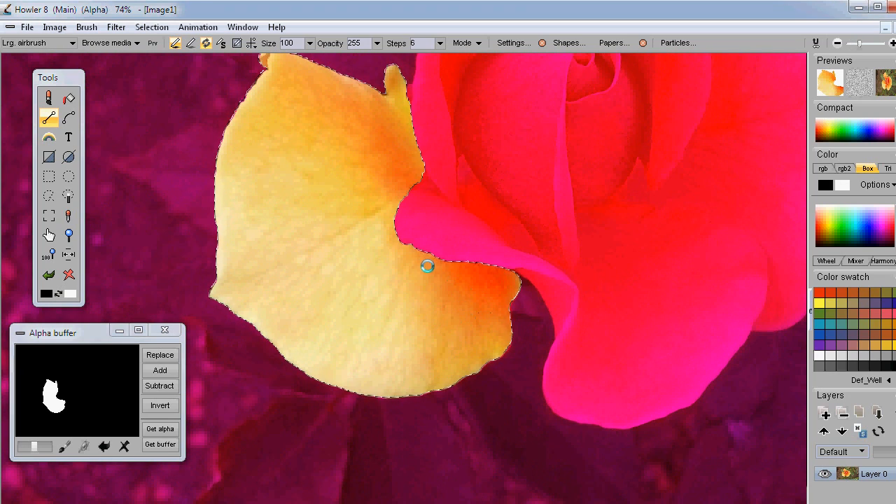
scroll(419, 386, "down", 3)
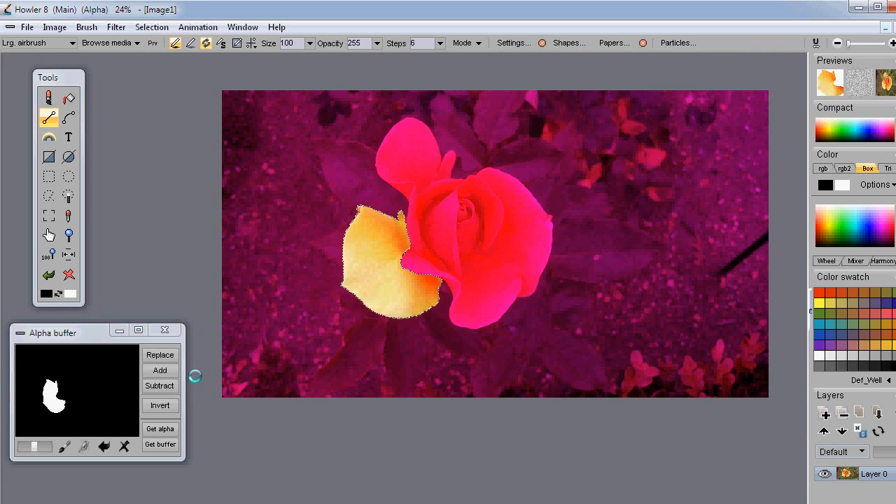
- Clear the alpha selection and reload the petal mask from the alpha buffer, replacing the current selection
left_click(150, 27)
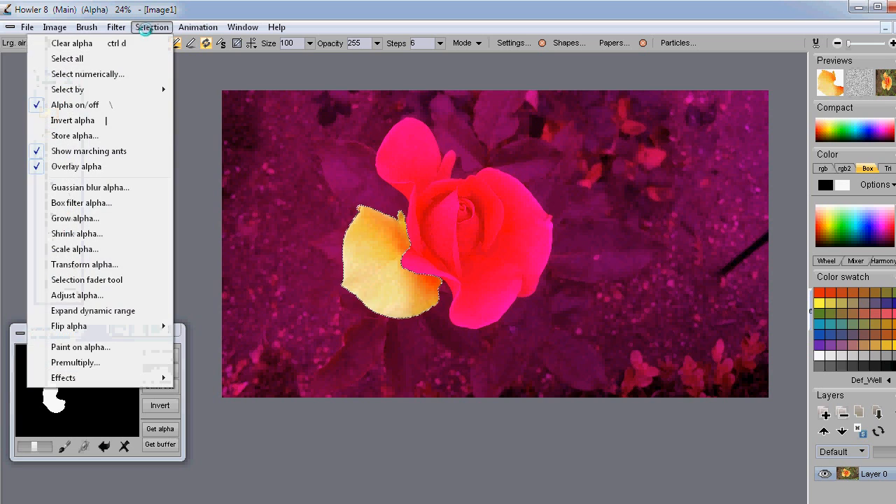
left_click(102, 43)
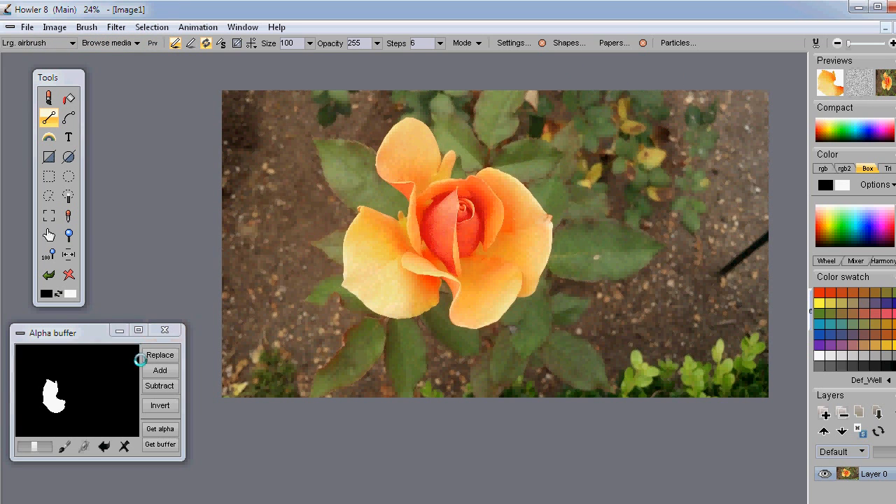
left_click(160, 354)
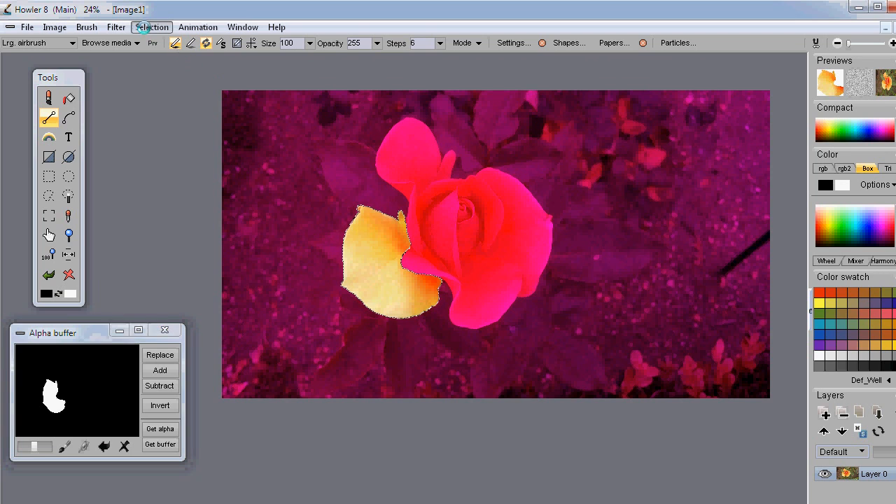
- Examine the Overlay alpha option and the Invert alpha highlight color preference in the program's GUI settings
left_click(151, 27)
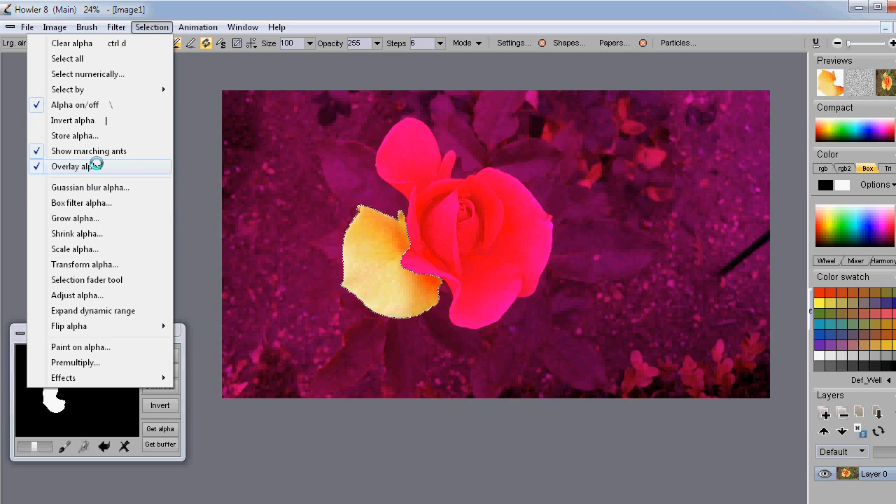
left_click(242, 27)
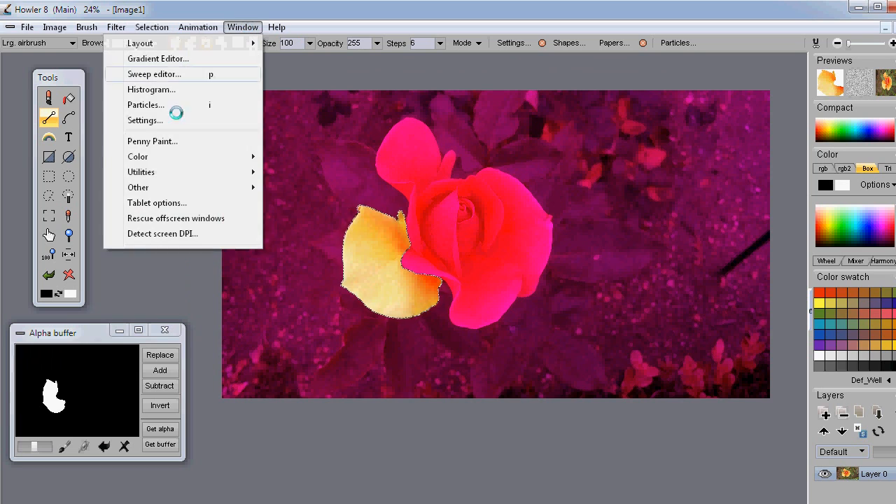
left_click(154, 120)
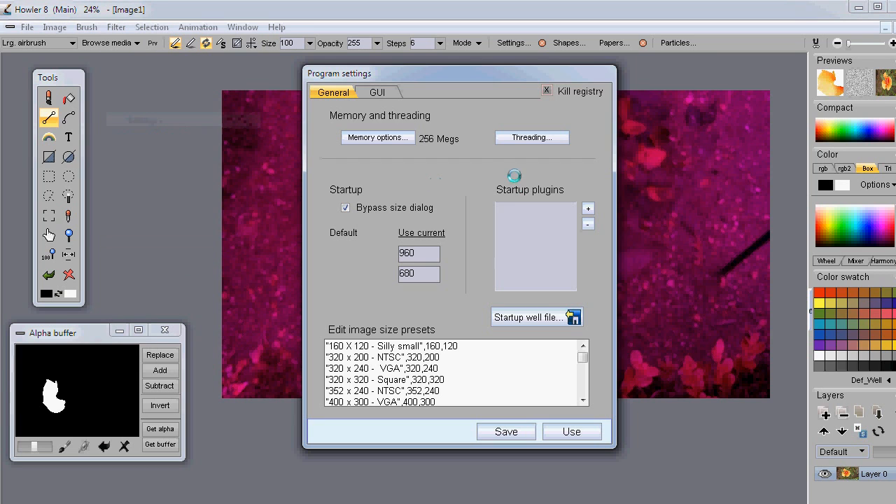
left_click(381, 91)
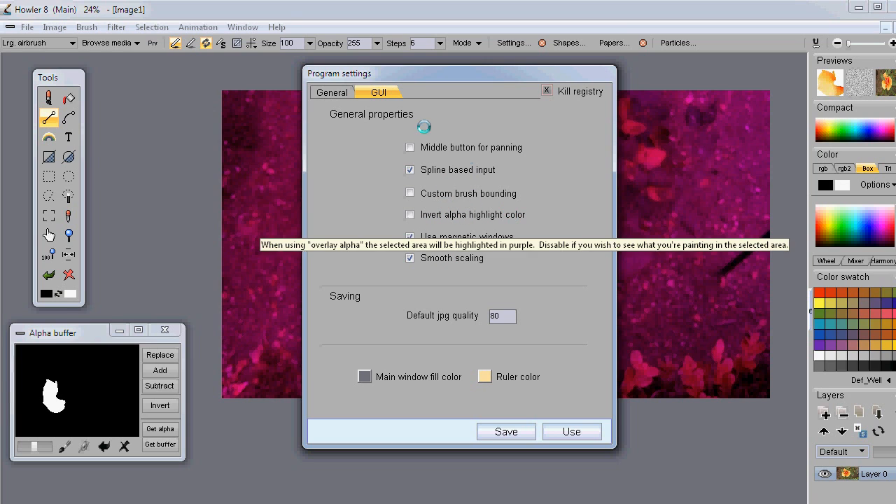
left_click(573, 432)
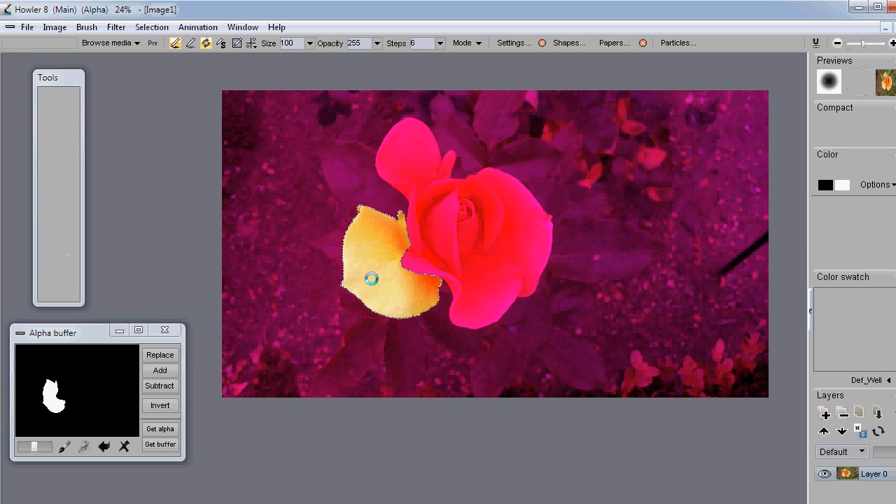
- Clear the petal's alpha selection from the rose photo
scroll(462, 263, "up", 3)
scroll(303, 180, "up", 2)
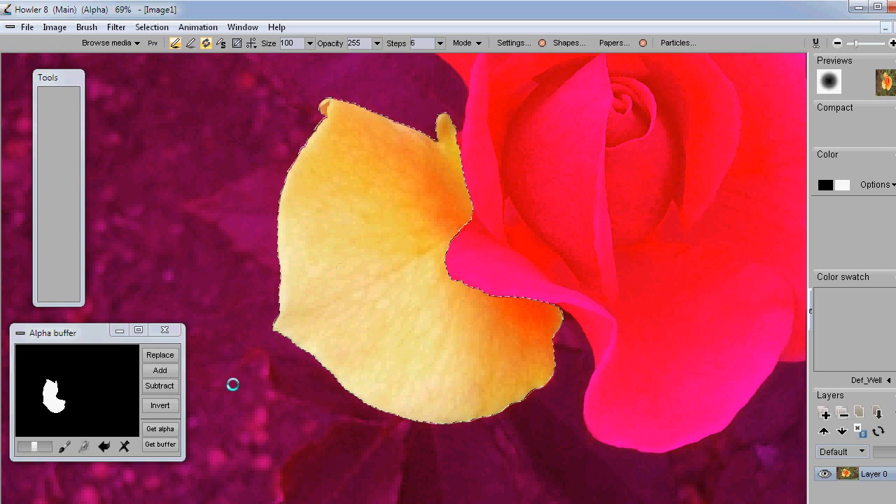
mouse_move(74, 79)
left_mouse_down()
mouse_move(1, 99)
mouse_move(224, 95)
mouse_move(80, 89)
left_mouse_up()
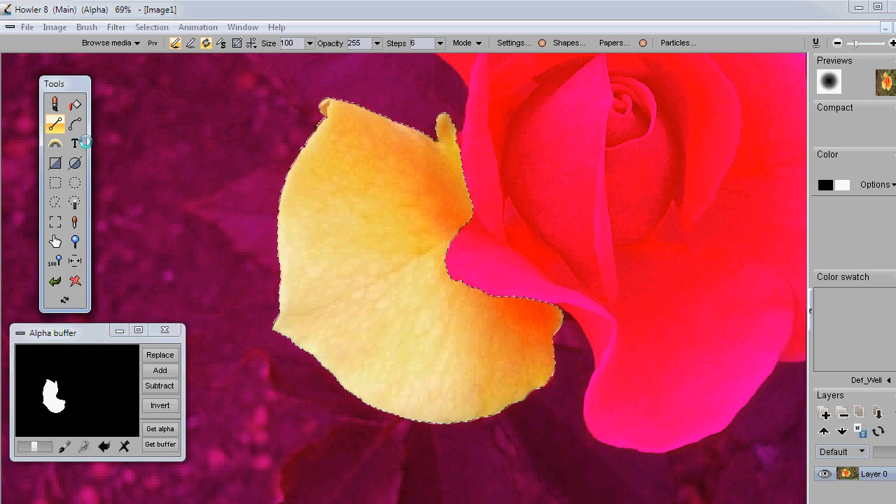
left_click(151, 26)
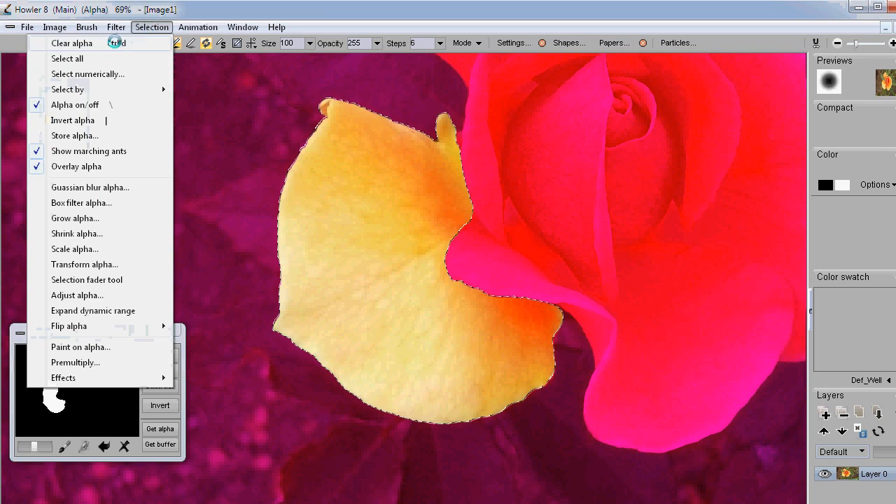
left_click(116, 37)
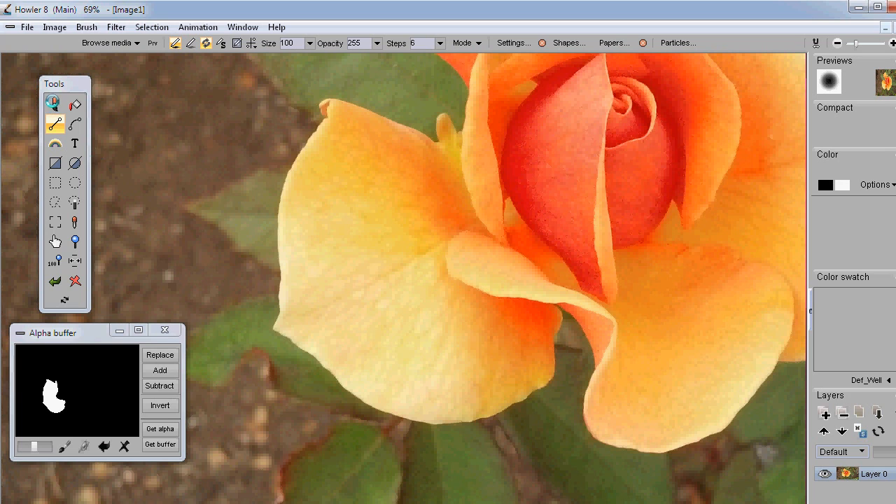
- Choose the Soft 50 brush for painting on the alpha
left_click(52, 104)
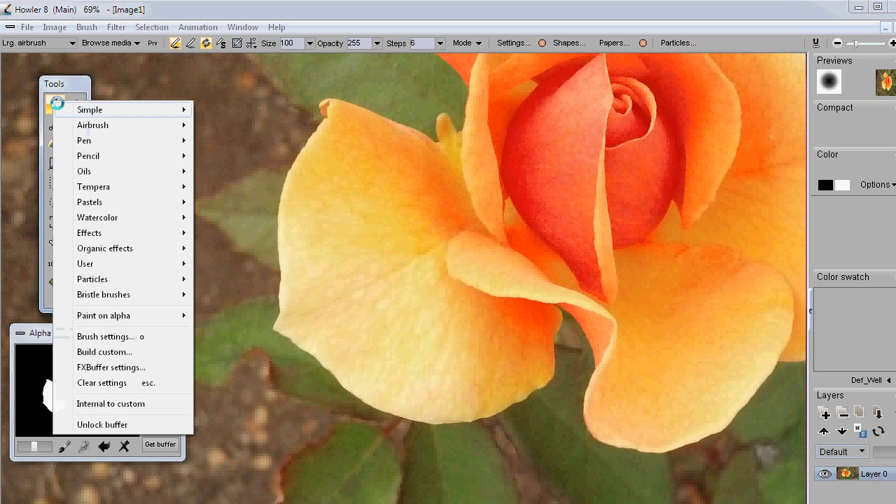
mouse_move(101, 308)
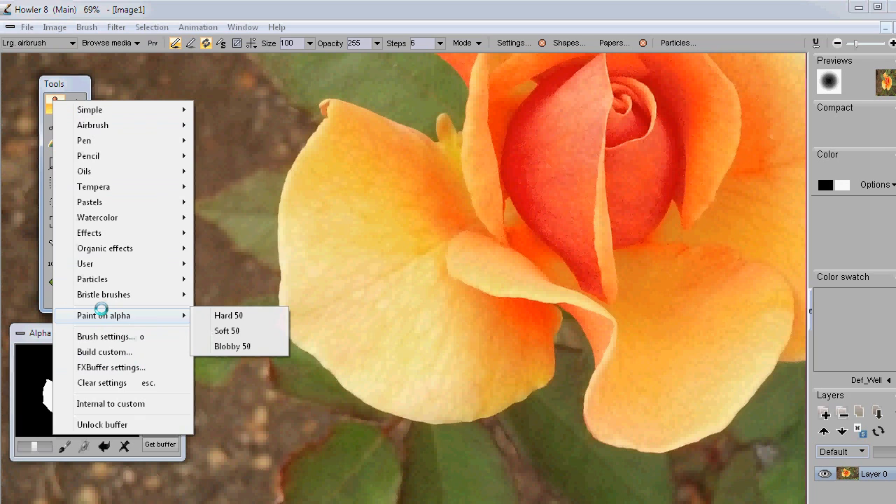
left_click(233, 333)
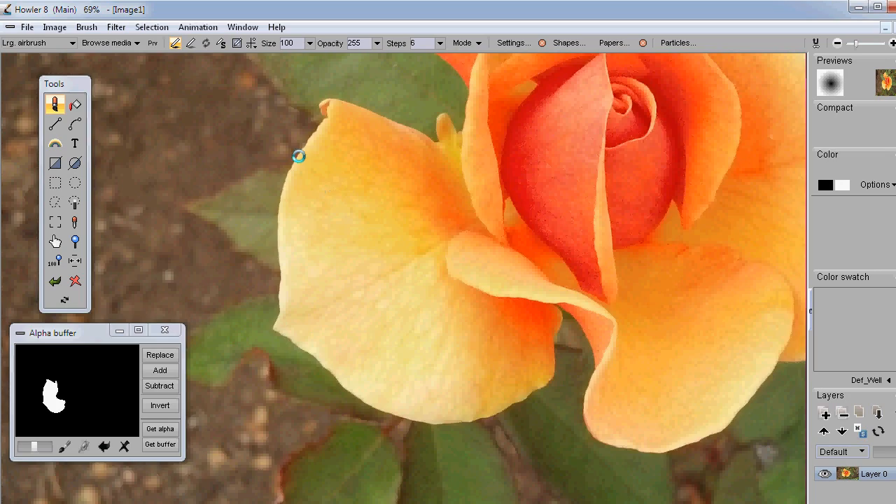
- Paint a trial alpha stroke over the background just above the petal's upper tip
scroll(428, 194, "up", 3)
scroll(428, 195, "up", 1)
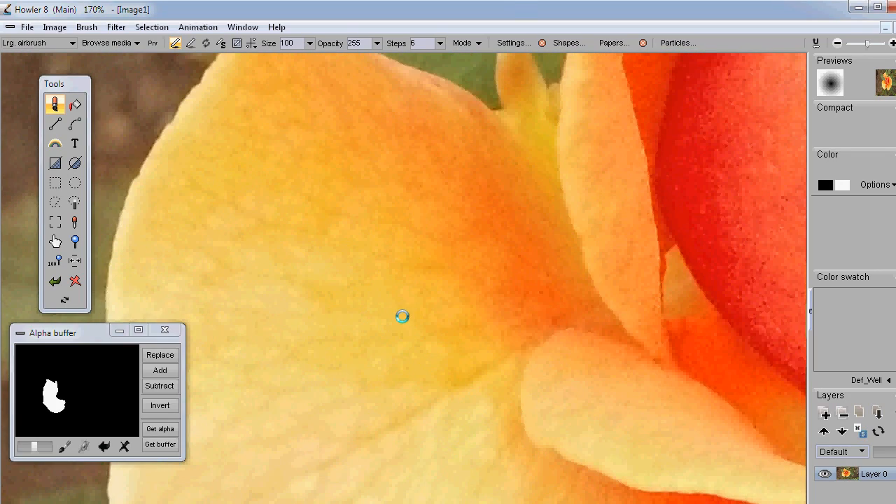
scroll(268, 236, "up", 3)
scroll(370, 254, "down", 4)
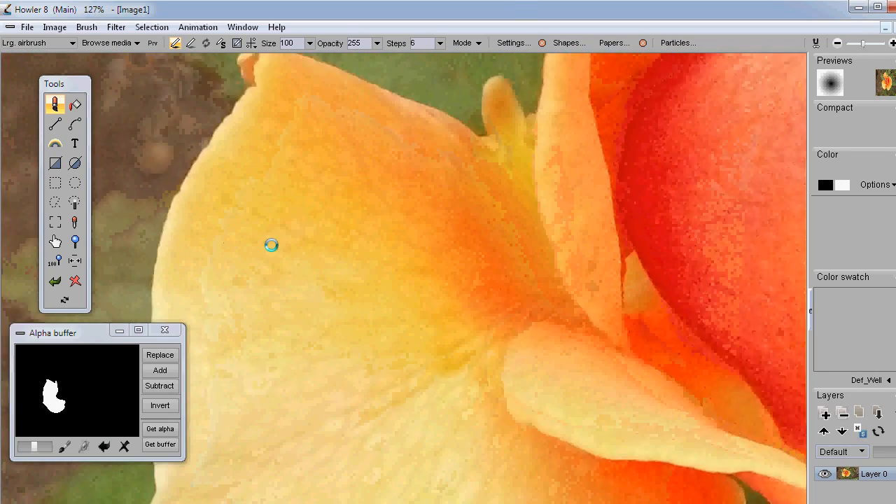
scroll(270, 245, "up", 2)
left_click_drag(457, 380, 420, 353)
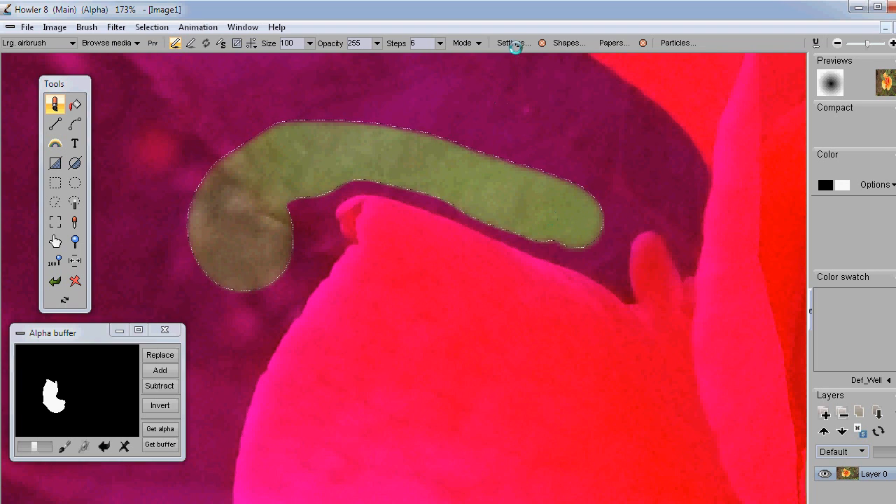
- Open the brush settings, examine the FX options for painting on alpha, and move the settings aside
left_click(513, 43)
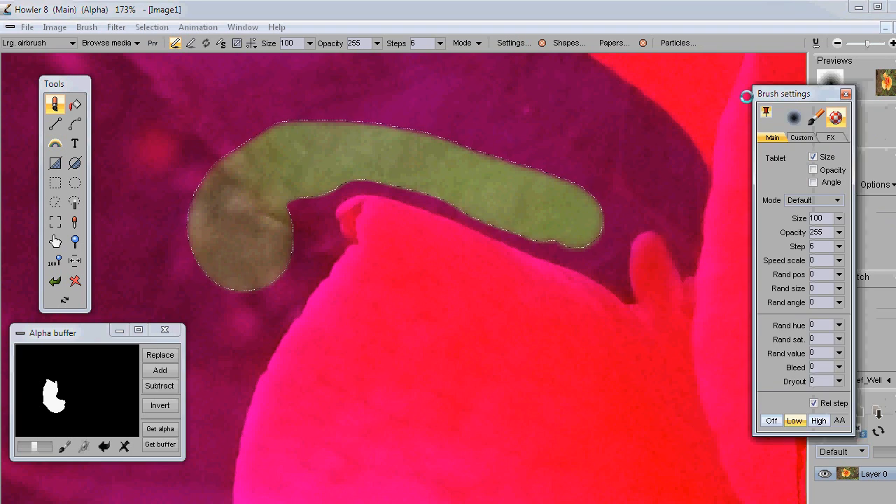
left_click(740, 145)
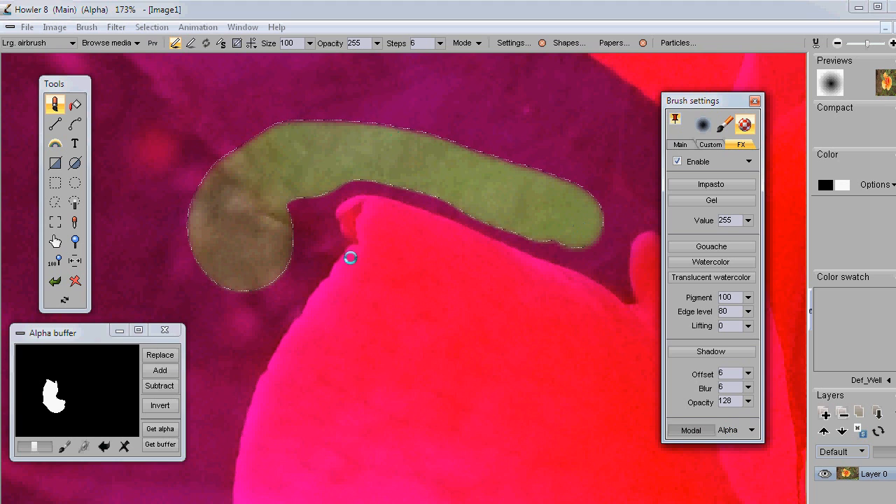
mouse_move(721, 100)
left_mouse_down()
mouse_move(750, 96)
mouse_move(895, 133)
mouse_move(895, 165)
mouse_move(805, 142)
mouse_move(895, 166)
left_mouse_up()
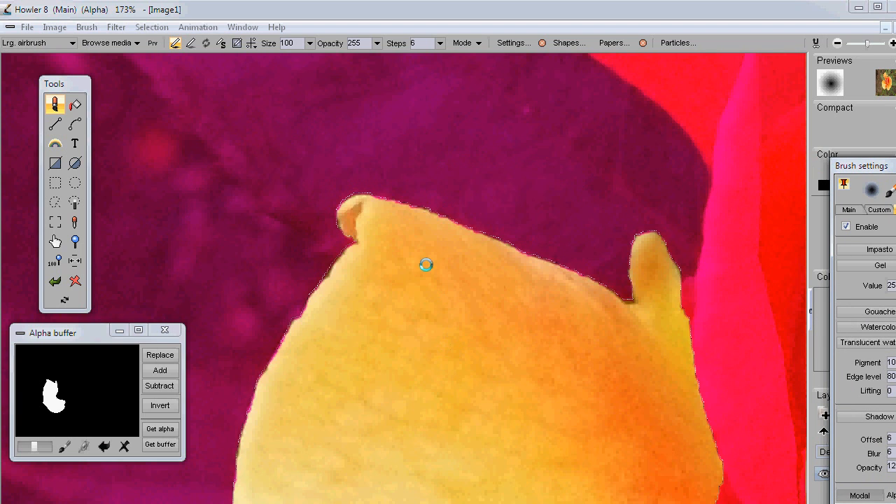
- Clear the alpha, try a short alpha stroke on the leaf above the petal, and clear it again
key("ctrl+d")
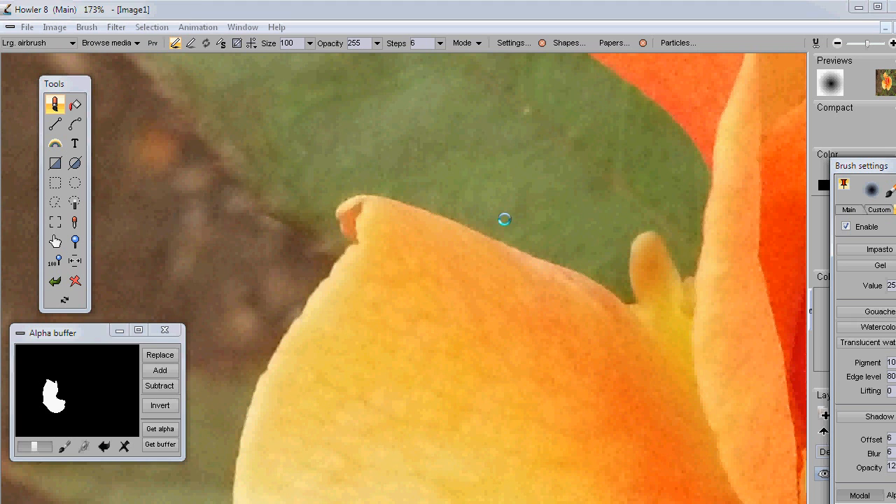
left_click_drag(572, 230, 448, 188)
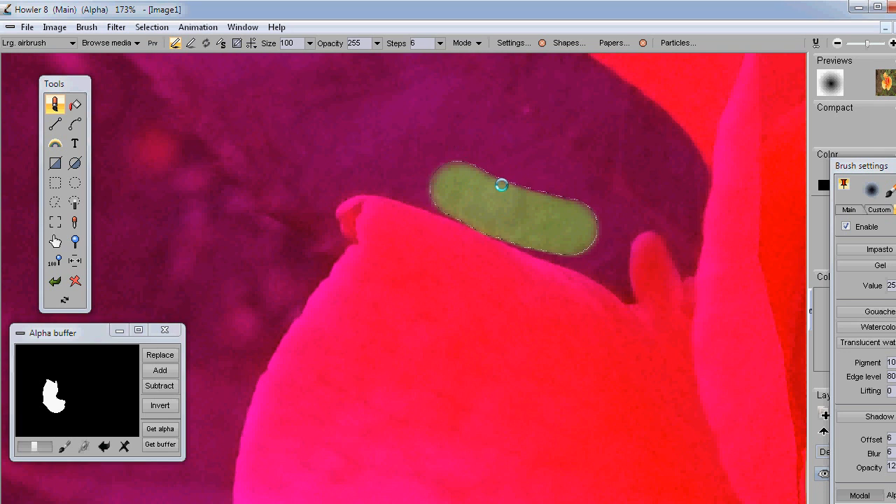
key("ctrl+d")
- Paint the alpha mask along the petal's upper edge and curled tip, trim the spill, and start down its left edge
mouse_move(593, 325)
left_mouse_down()
mouse_move(578, 303)
mouse_move(359, 219)
left_mouse_up()
left_click_drag(431, 240, 396, 222)
mouse_move(329, 177)
left_mouse_down()
mouse_move(321, 191)
mouse_move(387, 175)
mouse_move(501, 206)
left_mouse_up()
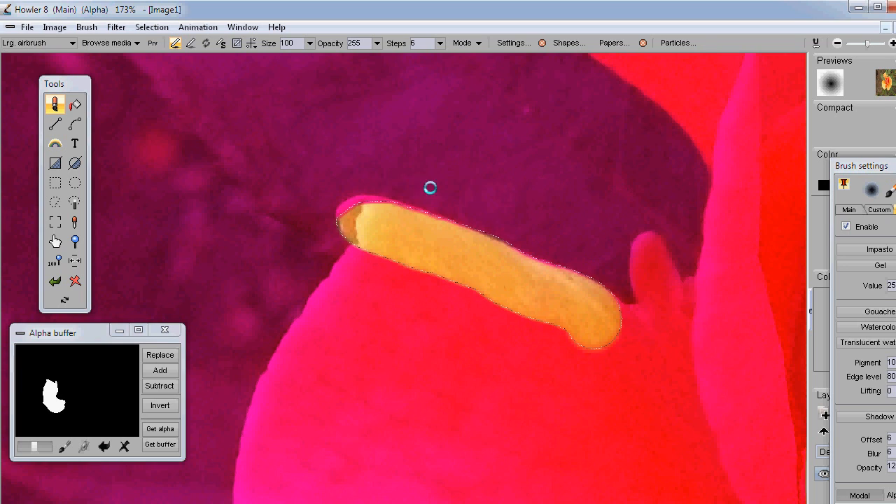
mouse_move(317, 204)
left_mouse_down()
mouse_move(402, 178)
mouse_move(520, 181)
left_mouse_up()
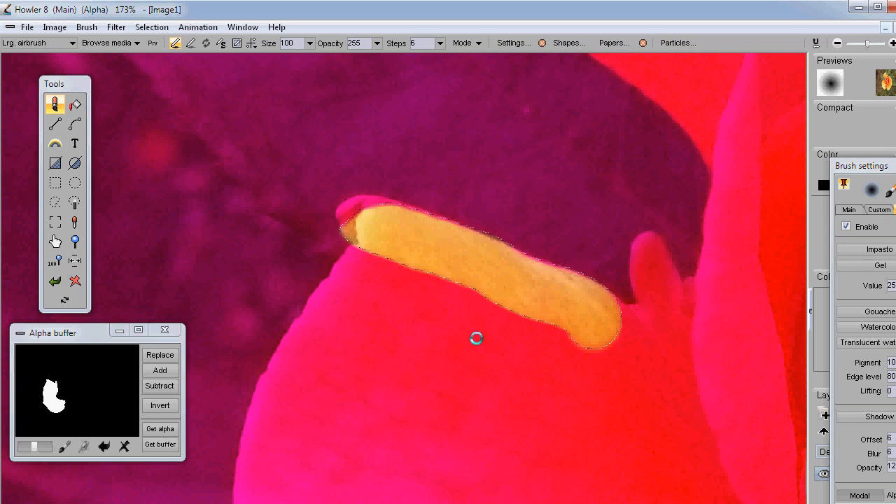
left_click_drag(434, 249, 360, 221)
mouse_move(382, 259)
left_mouse_down()
mouse_move(366, 266)
mouse_move(271, 410)
left_mouse_up()
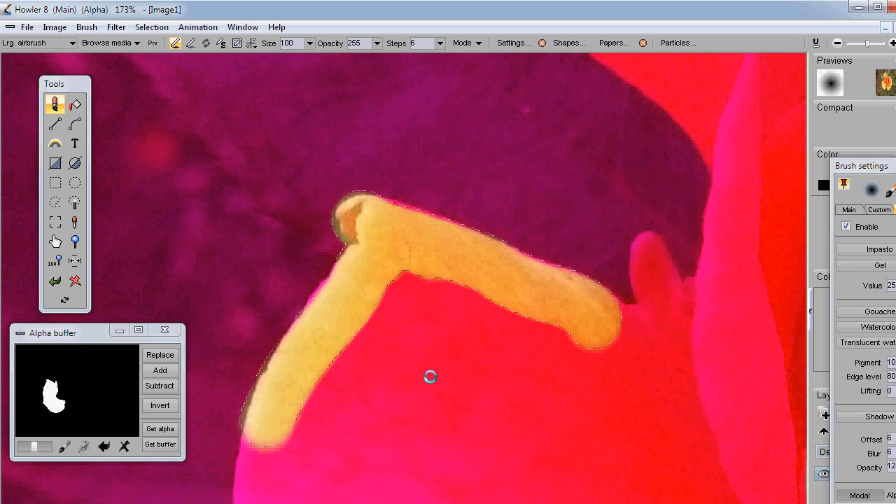
- Extend the alpha mask around the petal's upper right corner and down its left edge
mouse_move(602, 316)
left_mouse_down()
mouse_move(662, 317)
mouse_move(650, 251)
mouse_move(658, 266)
left_mouse_up()
mouse_move(618, 390)
left_mouse_down()
mouse_move(566, 144)
mouse_move(551, 133)
left_mouse_up()
mouse_move(591, 82)
left_mouse_down()
mouse_move(679, 291)
mouse_move(598, 418)
mouse_move(644, 396)
left_mouse_up()
left_click_drag(203, 212, 483, 226)
mouse_move(484, 172)
left_mouse_down()
mouse_move(462, 296)
mouse_move(462, 438)
left_mouse_up()
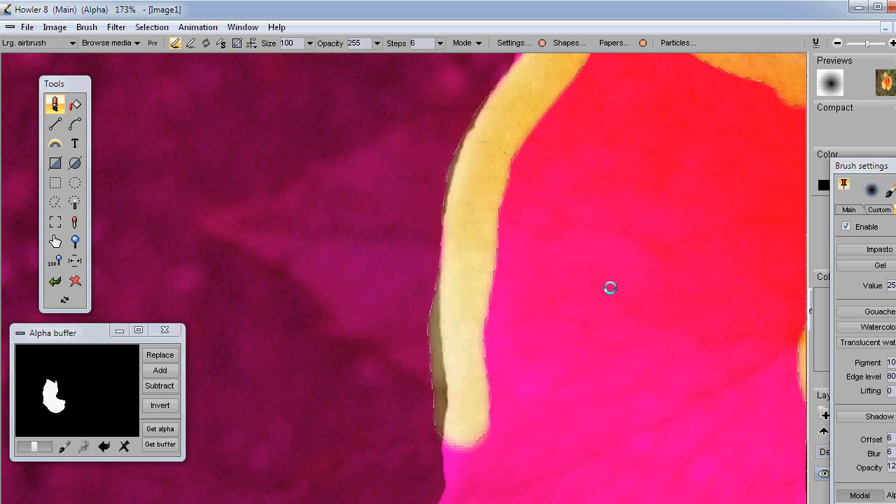
left_click_drag(610, 288, 523, 3)
- Paint the alpha mask around the petal's lower edge and over its orange lobe beside the curled neighbouring petal
mouse_move(398, 146)
left_mouse_down()
mouse_move(370, 231)
mouse_move(431, 291)
mouse_move(529, 382)
mouse_move(686, 430)
mouse_move(625, 286)
mouse_move(431, 248)
left_mouse_up()
mouse_move(160, 175)
left_mouse_down()
mouse_move(206, 212)
mouse_move(242, 263)
mouse_move(308, 310)
left_mouse_up()
key("ctrl+z")
mouse_move(244, 256)
left_mouse_down()
mouse_move(308, 296)
mouse_move(448, 327)
left_mouse_up()
mouse_move(350, 256)
left_mouse_down()
mouse_move(448, 286)
mouse_move(559, 288)
mouse_move(729, 179)
left_mouse_up()
mouse_move(724, 264)
left_mouse_down()
mouse_move(462, 418)
mouse_move(413, 429)
mouse_move(459, 361)
mouse_move(466, 216)
mouse_move(371, 204)
left_mouse_up()
mouse_move(423, 227)
left_mouse_down()
mouse_move(422, 293)
mouse_move(358, 248)
mouse_move(250, 223)
mouse_move(210, 191)
left_mouse_up()
mouse_move(357, 333)
left_mouse_down()
mouse_move(310, 322)
mouse_move(392, 343)
mouse_move(324, 405)
left_mouse_up()
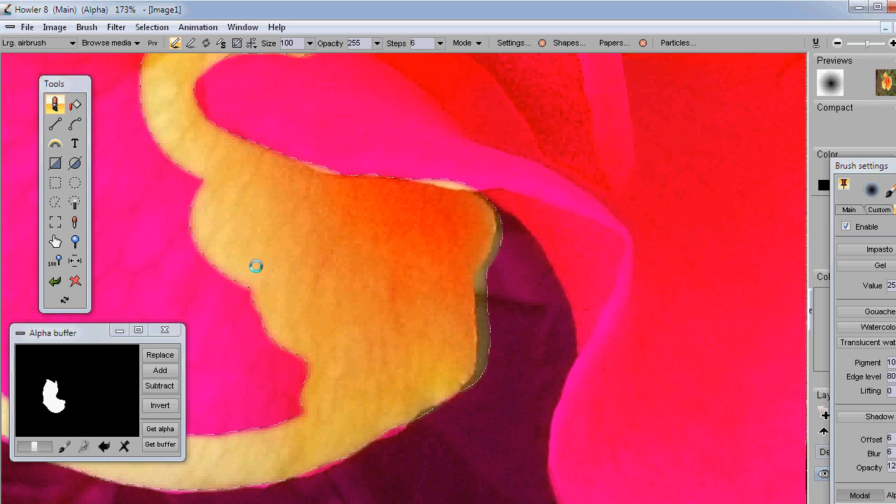
- Fill the petal's unmasked interior with alpha strokes and refine its edges so the mask covers the whole petal
left_click_drag(272, 238, 707, 317)
left_click_drag(666, 351, 604, 280)
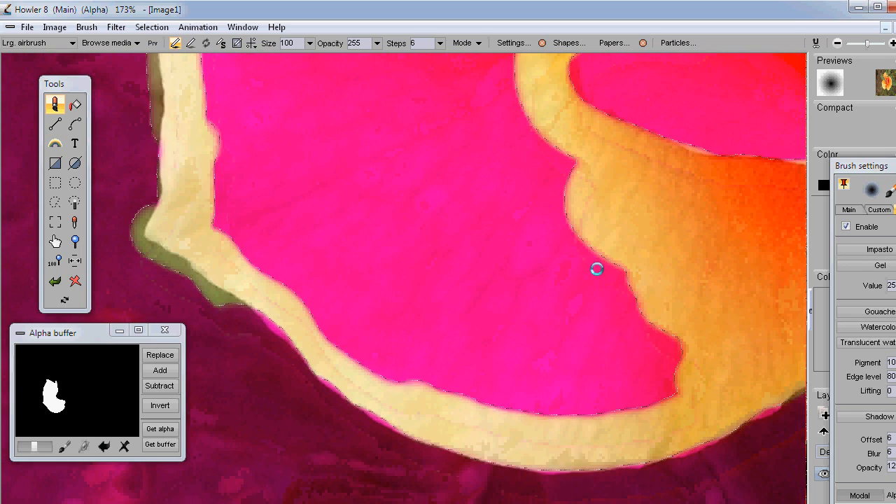
mouse_move(694, 361)
left_mouse_down()
mouse_move(516, 396)
mouse_move(366, 354)
mouse_move(557, 344)
mouse_move(590, 357)
mouse_move(438, 326)
mouse_move(558, 294)
mouse_move(564, 223)
mouse_move(527, 146)
mouse_move(466, 121)
left_mouse_up()
left_click_drag(426, 183, 597, 262)
mouse_move(544, 398)
left_mouse_down()
mouse_move(514, 410)
mouse_move(417, 315)
mouse_move(580, 380)
mouse_move(544, 333)
mouse_move(650, 314)
mouse_move(544, 214)
mouse_move(442, 196)
mouse_move(439, 262)
mouse_move(498, 234)
left_mouse_up()
left_click_drag(504, 145, 428, 311)
mouse_move(442, 372)
left_mouse_down()
mouse_move(367, 361)
mouse_move(425, 336)
left_mouse_up()
mouse_move(316, 371)
left_mouse_down()
mouse_move(319, 346)
mouse_move(416, 259)
mouse_move(499, 300)
mouse_move(594, 320)
mouse_move(550, 255)
mouse_move(544, 176)
mouse_move(399, 238)
left_mouse_up()
mouse_move(358, 247)
left_mouse_down()
mouse_move(370, 226)
mouse_move(458, 270)
mouse_move(434, 294)
left_mouse_up()
mouse_move(329, 299)
left_mouse_down()
mouse_move(329, 191)
mouse_move(310, 226)
mouse_move(358, 103)
mouse_move(480, 144)
mouse_move(488, 74)
mouse_move(609, 224)
left_mouse_up()
mouse_move(626, 259)
left_mouse_down()
mouse_move(649, 216)
mouse_move(673, 198)
mouse_move(692, 209)
mouse_move(592, 130)
mouse_move(545, 134)
mouse_move(492, 394)
left_mouse_up()
mouse_move(604, 408)
left_mouse_down()
mouse_move(551, 305)
mouse_move(352, 286)
mouse_move(343, 324)
mouse_move(295, 350)
left_mouse_up()
mouse_move(381, 285)
left_mouse_down()
mouse_move(307, 320)
mouse_move(371, 352)
mouse_move(468, 368)
mouse_move(492, 306)
mouse_move(336, 383)
mouse_move(470, 315)
mouse_move(460, 361)
left_mouse_up()
scroll(496, 380, "down", 5)
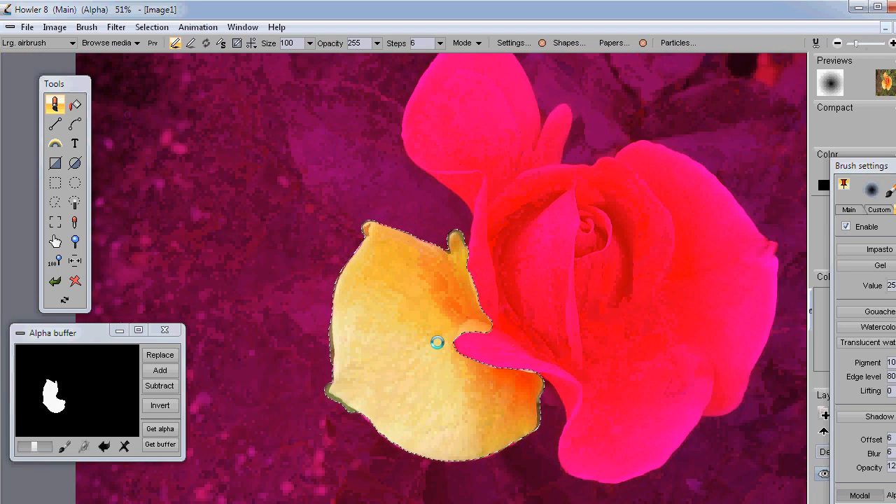
left_click_drag(398, 319, 423, 238)
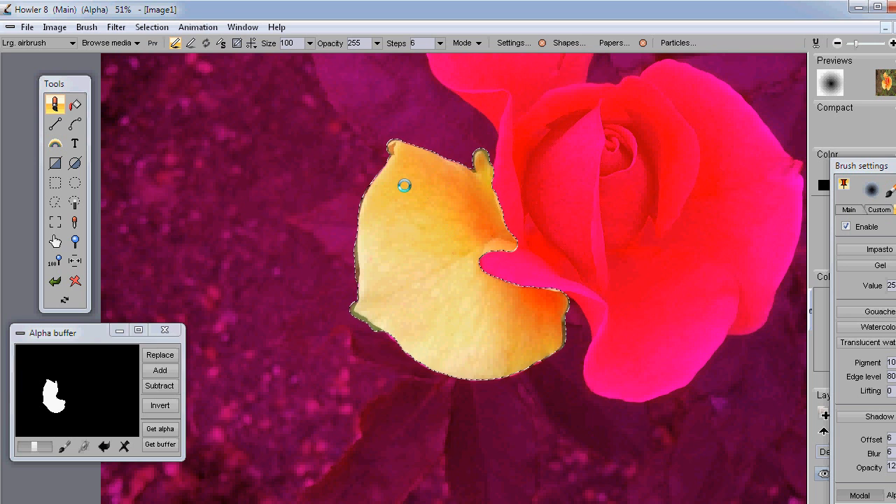
- Store the painted petal selection in a new alpha buffer, close the old buffer, and enlarge the new one in its place
left_click(150, 27)
left_click(79, 135)
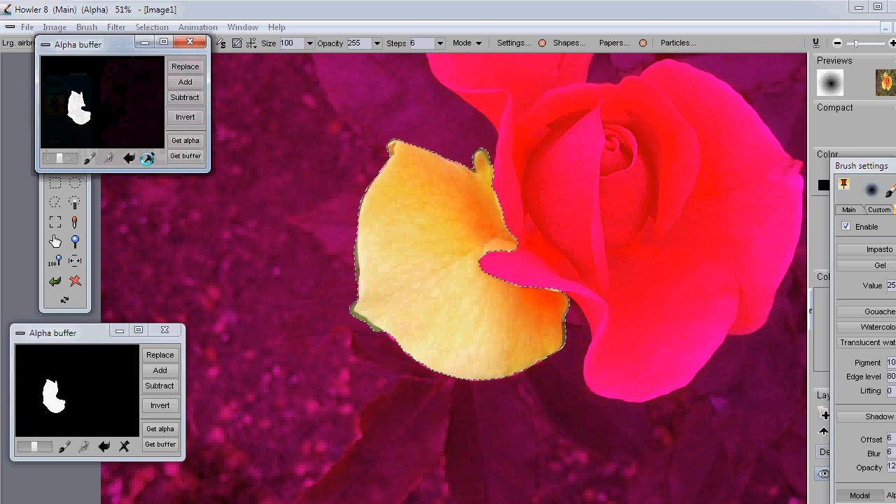
left_click_drag(89, 44, 166, 167)
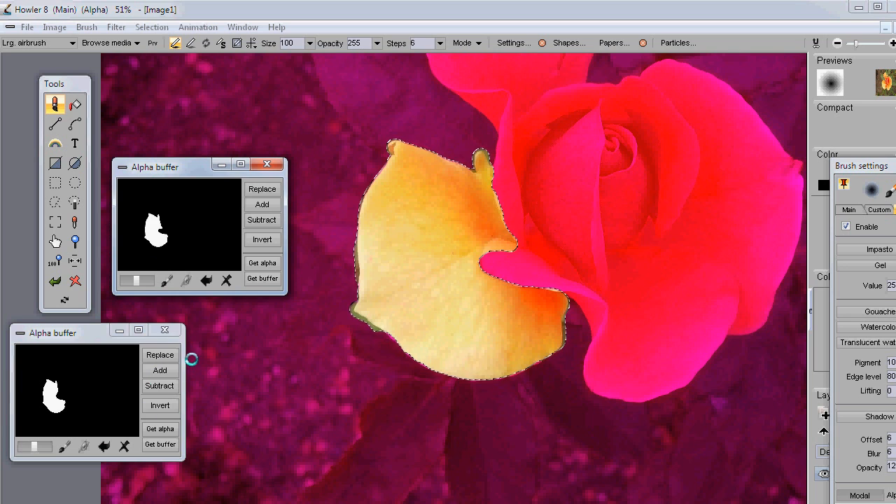
left_click(165, 331)
left_click_drag(184, 174, 112, 359)
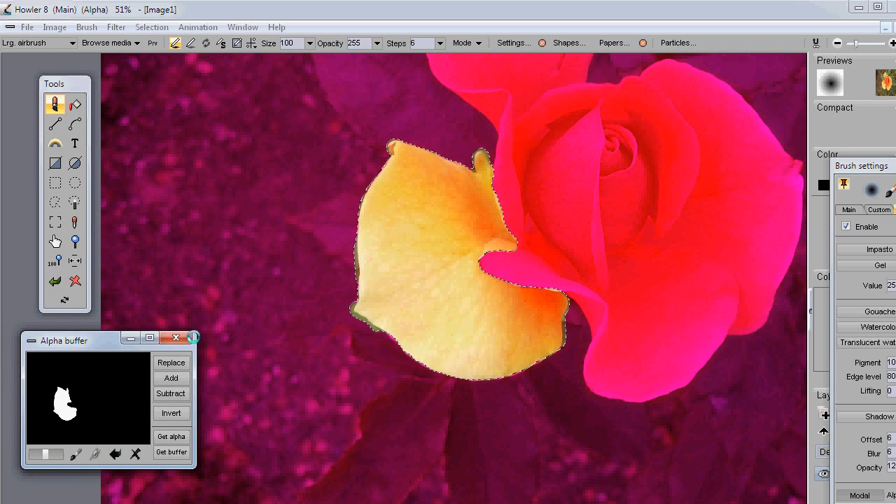
left_click_drag(190, 468, 202, 488)
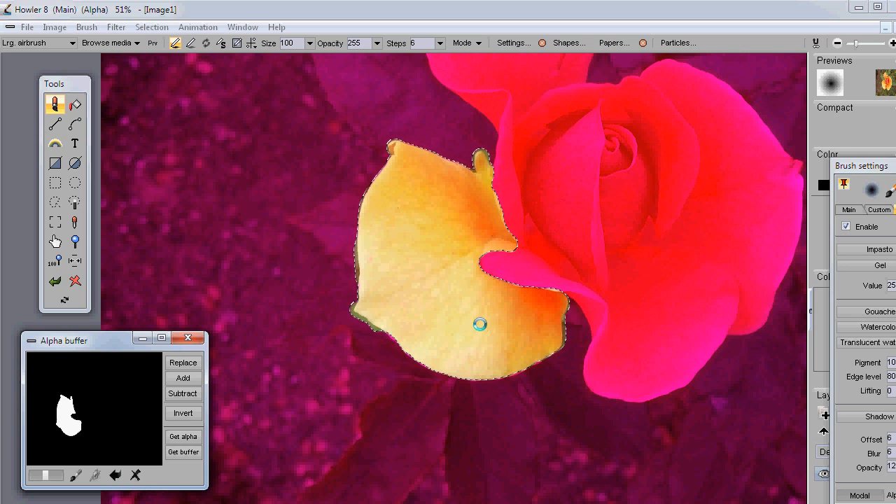
- Use the selected petal as a custom brush and turn on the brush preview over the canvas
left_click(83, 27)
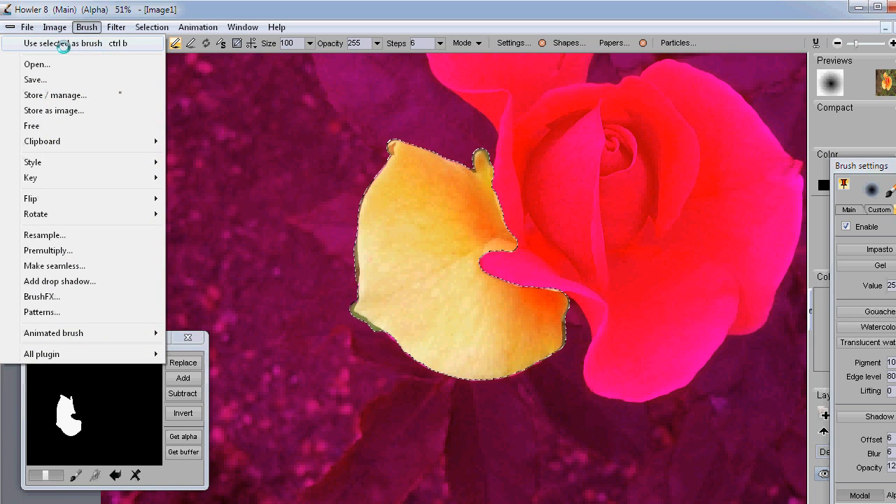
left_click(165, 3)
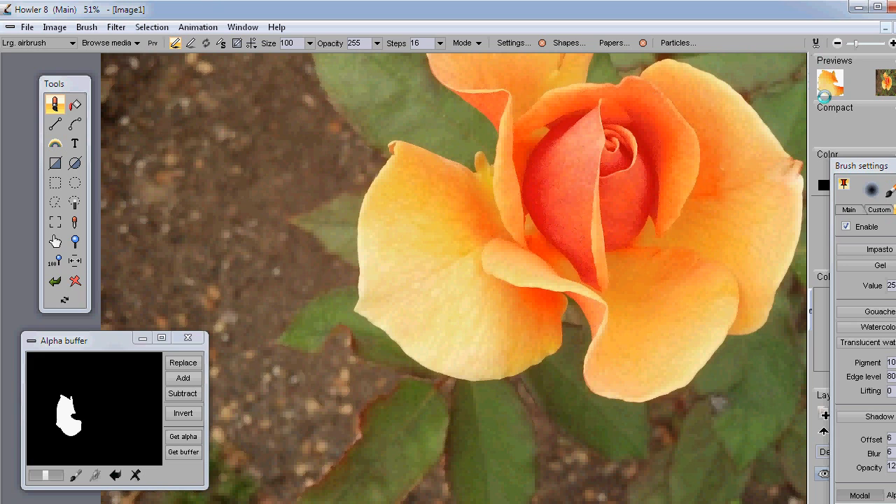
left_click(858, 59)
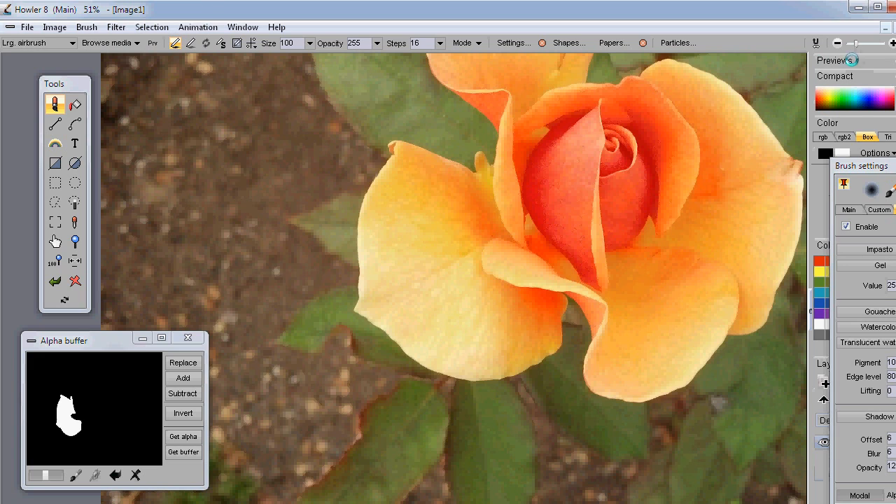
left_click(890, 59)
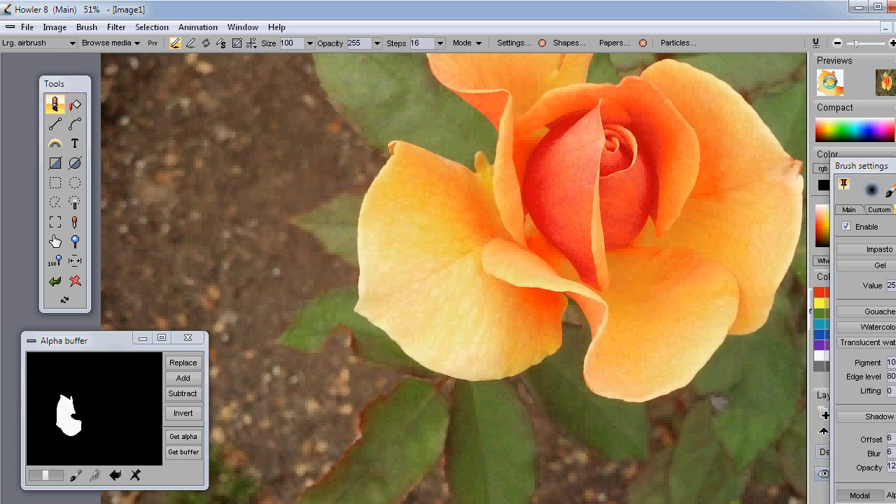
left_click(152, 43)
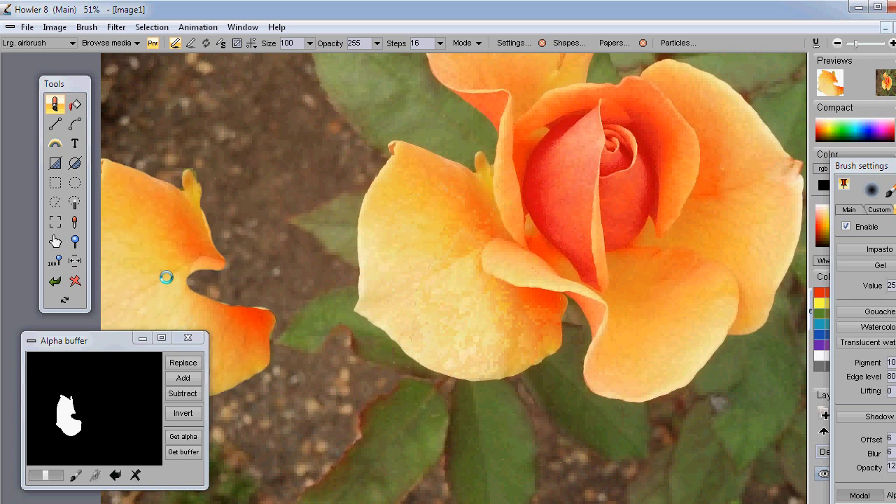
left_click(53, 104)
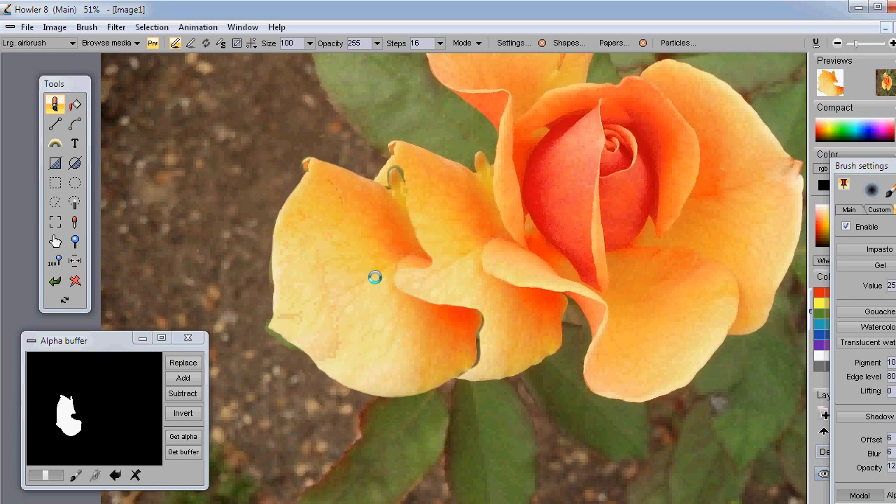
- Try a petal brush stroke across the rose, and disable the brush's FX option so it stops painting on alpha
left_click_drag(272, 261, 564, 271)
left_click_drag(561, 248, 518, 52)
mouse_move(872, 166)
left_mouse_down()
mouse_move(856, 145)
mouse_move(832, 138)
left_mouse_up()
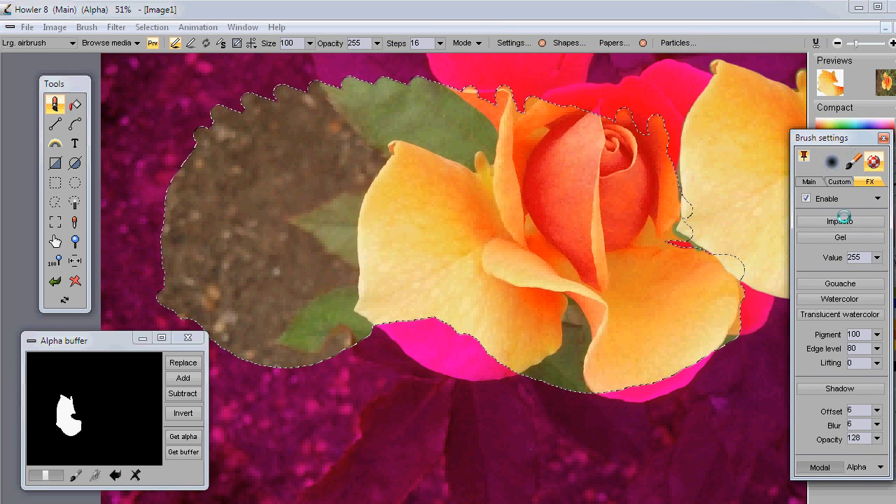
left_click(806, 198)
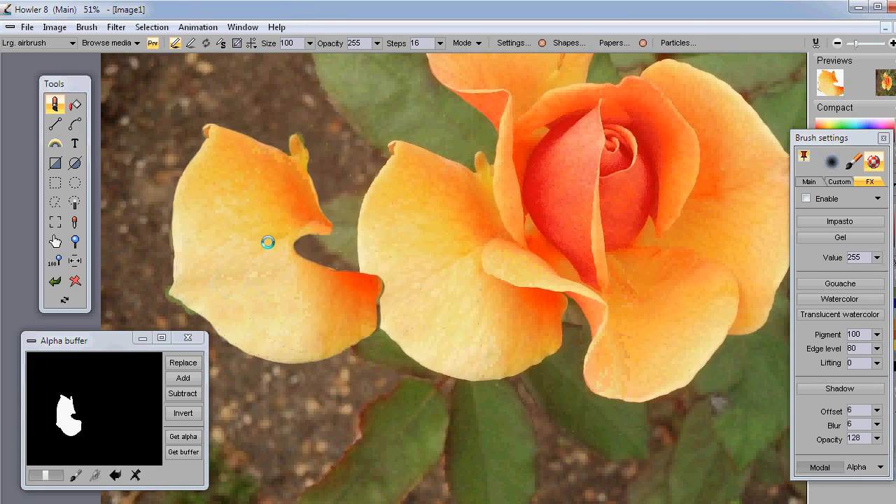
- Move the brush settings out of the way, enable mirrored drawing, and paint petal brush strokes around the rose
mouse_move(265, 240)
left_mouse_down()
mouse_move(648, 278)
mouse_move(573, 264)
mouse_move(300, 248)
mouse_move(704, 326)
left_mouse_up()
left_click_drag(861, 141, 895, 168)
mouse_move(663, 252)
left_mouse_down()
mouse_move(634, 245)
mouse_move(506, 266)
mouse_move(565, 340)
mouse_move(424, 320)
mouse_move(620, 240)
mouse_move(252, 70)
left_mouse_up()
left_click(251, 42)
left_click(309, 141)
mouse_move(674, 201)
left_mouse_down()
mouse_move(667, 273)
mouse_move(627, 274)
left_mouse_up()
mouse_move(696, 89)
left_mouse_down()
mouse_move(635, 384)
mouse_move(627, 387)
left_mouse_up()
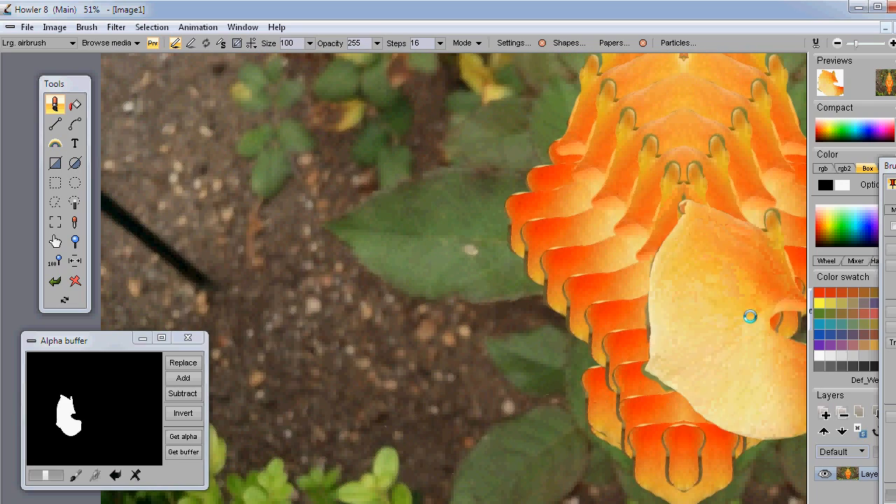
- Fill most of the image with overlapping mirrored petal brush strokes, sweeping from the centre out to the sides
key("Caps_Lock")
left_click_drag(750, 316, 540, 319)
scroll(539, 320, "up", 1)
scroll(567, 289, "down", 4)
scroll(560, 273, "up", 1)
mouse_move(556, 256)
left_mouse_down()
mouse_move(554, 109)
mouse_move(626, 244)
left_mouse_up()
key("Caps_Lock")
mouse_move(514, 160)
left_mouse_down()
mouse_move(612, 293)
mouse_move(679, 314)
mouse_move(524, 140)
mouse_move(564, 75)
mouse_move(320, 190)
left_mouse_up()
mouse_move(798, 236)
left_mouse_down()
mouse_move(536, 245)
mouse_move(613, 304)
mouse_move(238, 67)
left_mouse_up()
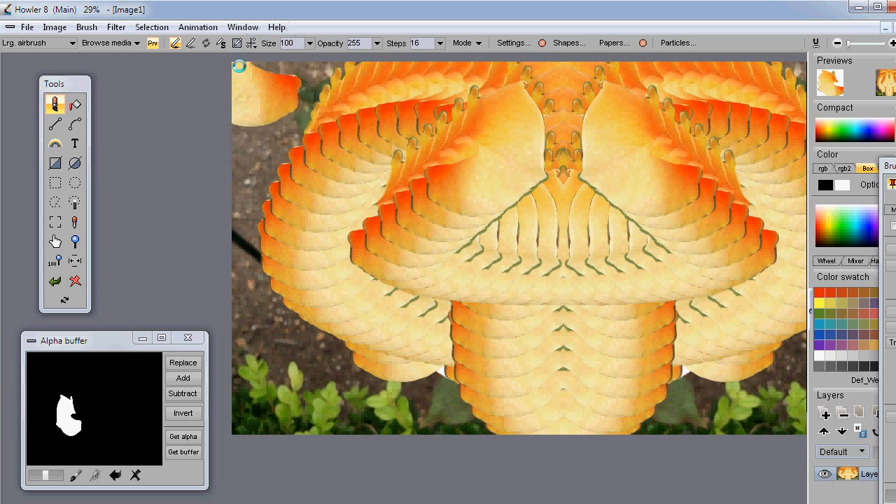
- With mirroring off, draw two plain black freehand strokes and cover them with petal brush strokes
left_click(251, 43)
left_click(280, 46)
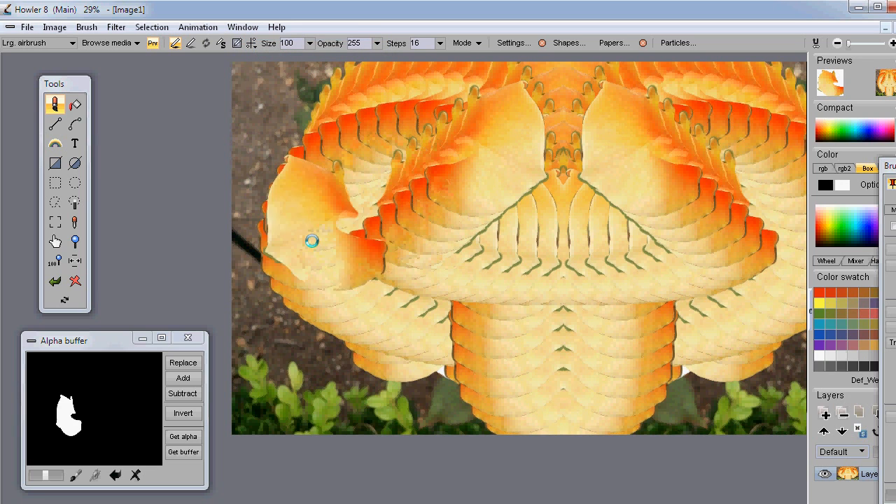
mouse_move(565, 202)
left_mouse_down()
mouse_move(399, 214)
mouse_move(583, 279)
left_mouse_up()
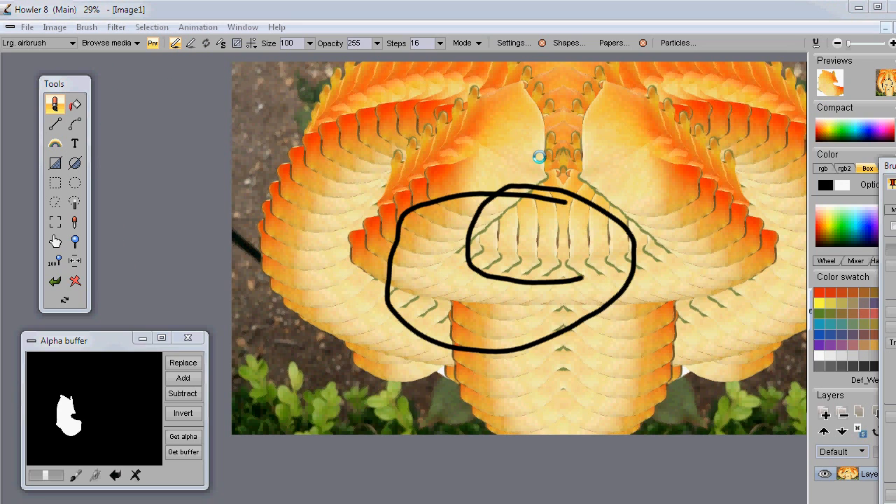
mouse_move(667, 231)
left_mouse_down()
mouse_move(338, 294)
mouse_move(282, 273)
left_mouse_up()
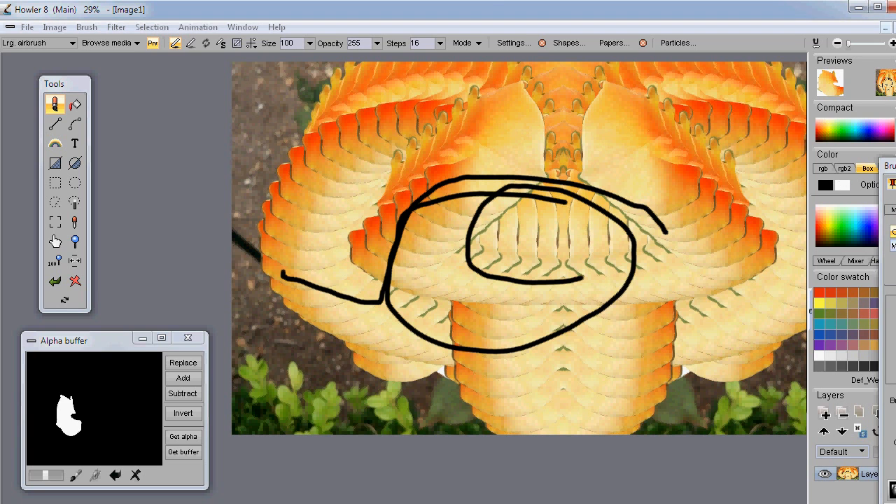
mouse_move(611, 221)
left_mouse_down()
mouse_move(366, 384)
mouse_move(496, 214)
left_mouse_up()
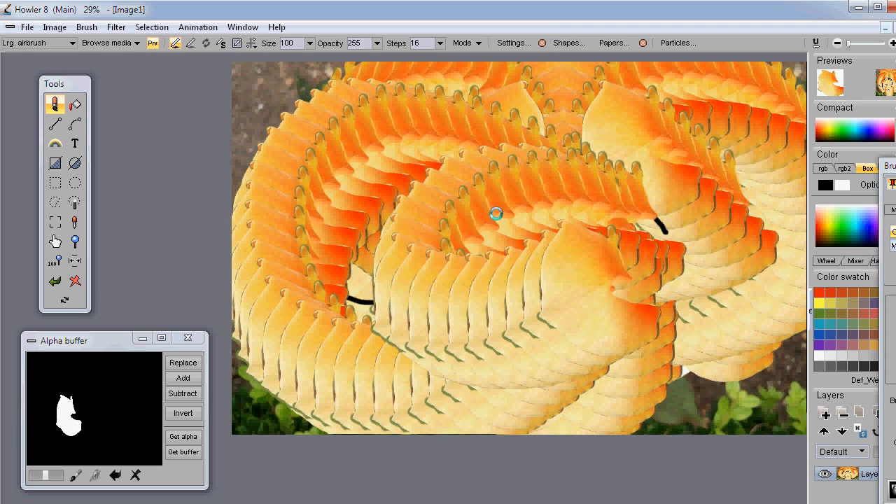
mouse_move(385, 236)
left_mouse_down()
mouse_move(472, 182)
mouse_move(515, 208)
mouse_move(394, 293)
mouse_move(408, 226)
left_mouse_up()
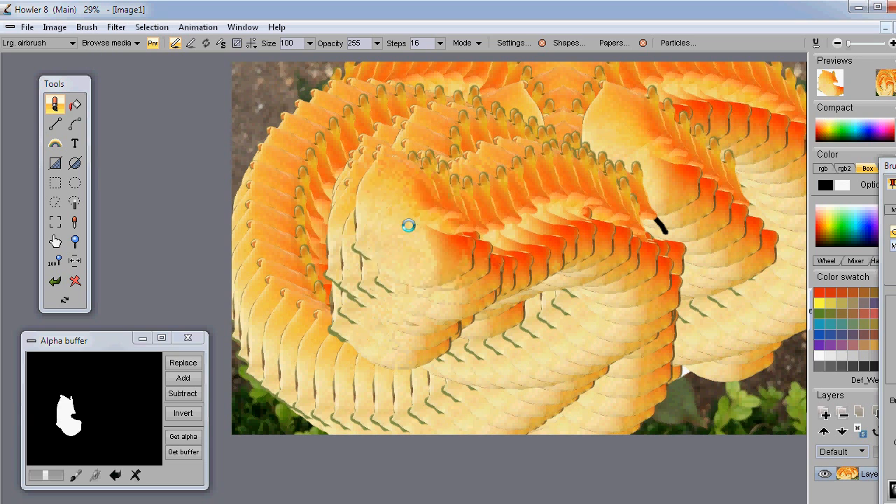
- Store the current petal brush in a brush buffer and place the buffer beside the tools
left_click(85, 27)
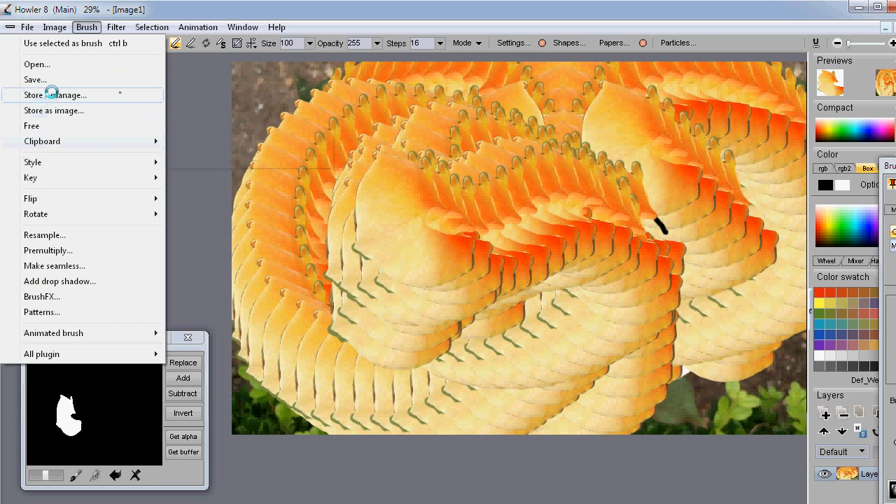
left_click(53, 94)
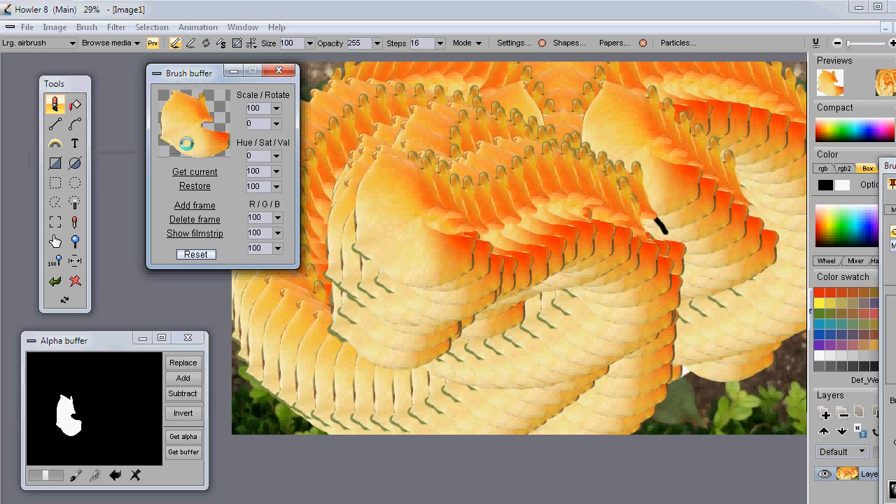
mouse_move(183, 78)
left_mouse_down()
mouse_move(154, 77)
mouse_move(105, 121)
left_mouse_up()
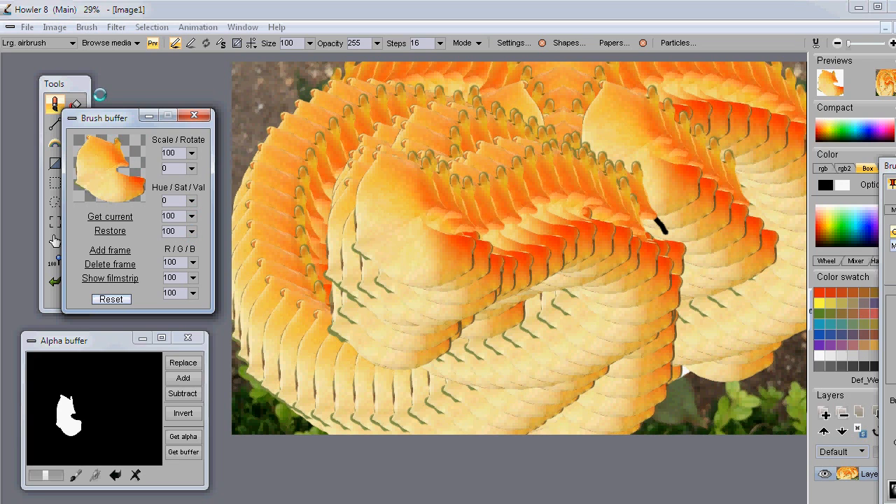
left_click_drag(114, 117, 153, 87)
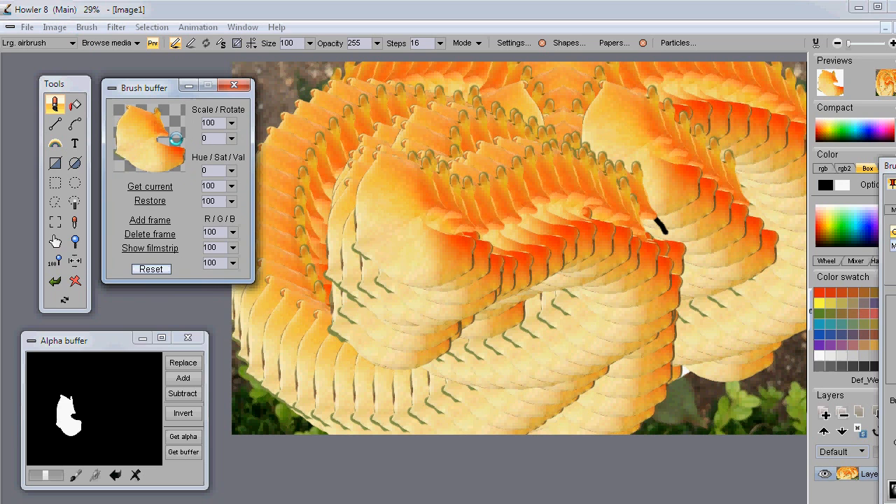
- Examine the file formats offered for saving the petal brush, such as Png and Psd, and leave without saving
left_click(87, 27)
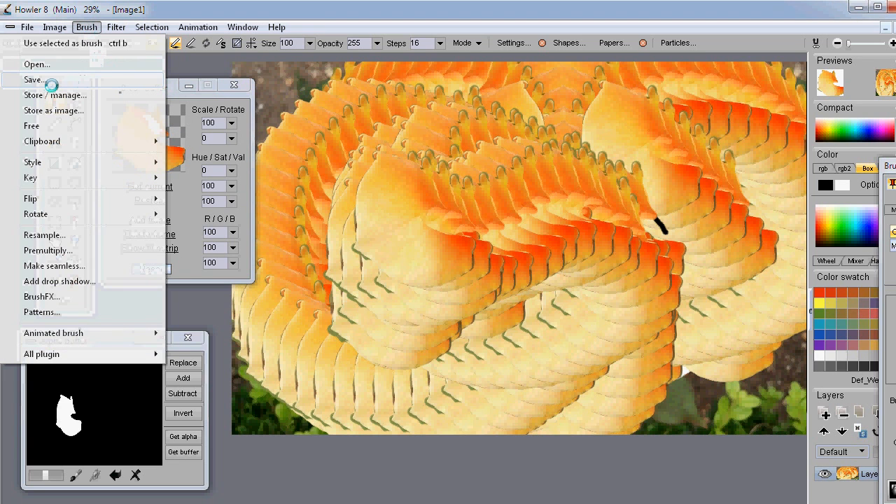
left_click(46, 82)
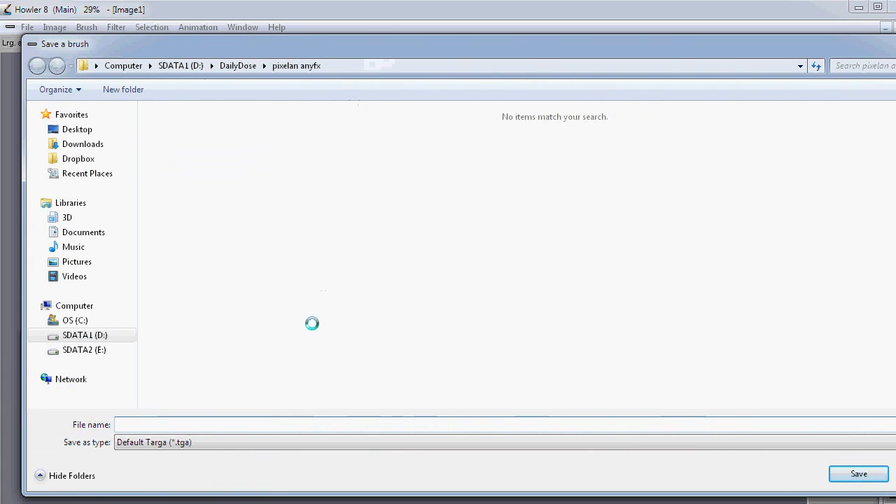
left_click(241, 445)
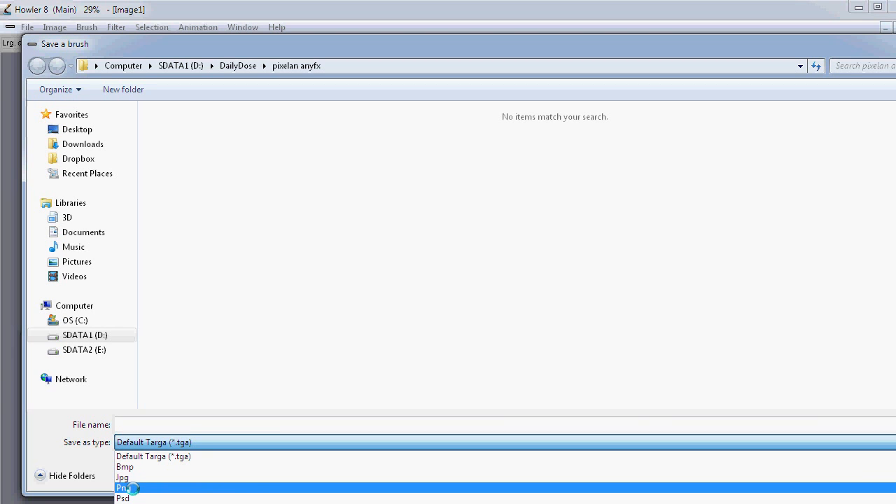
left_click(889, 51)
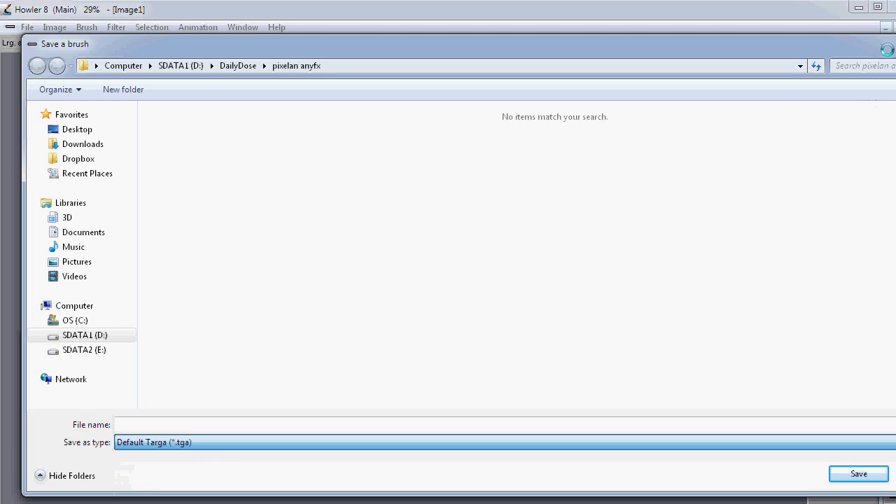
left_click(894, 43)
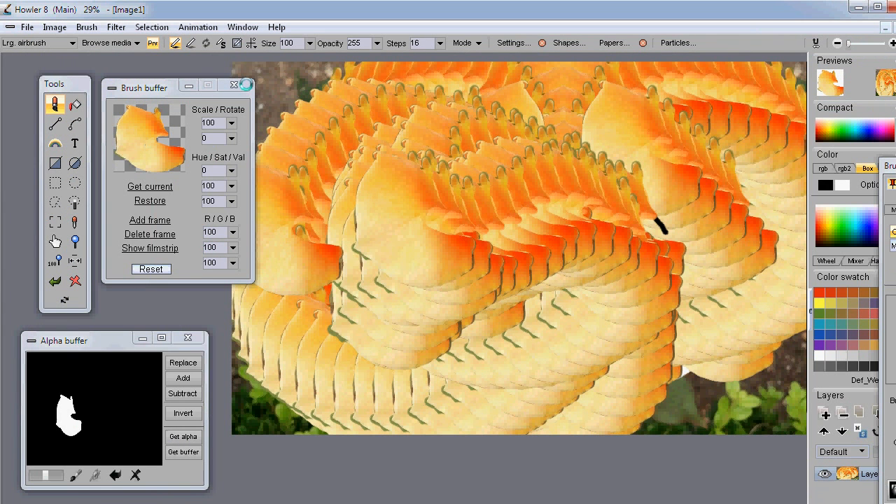
- Close the brush and alpha buffers, and replace the painted image with the original rose from the clipboard
left_click(238, 85)
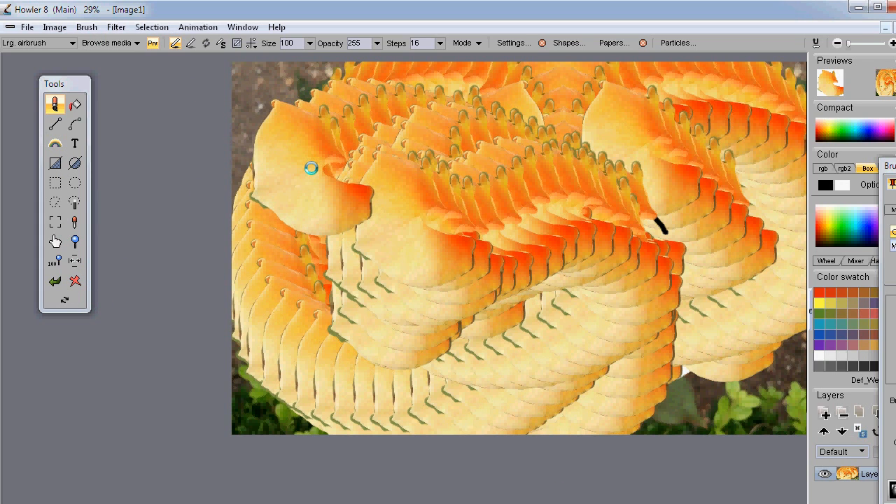
key("ctrl+v")
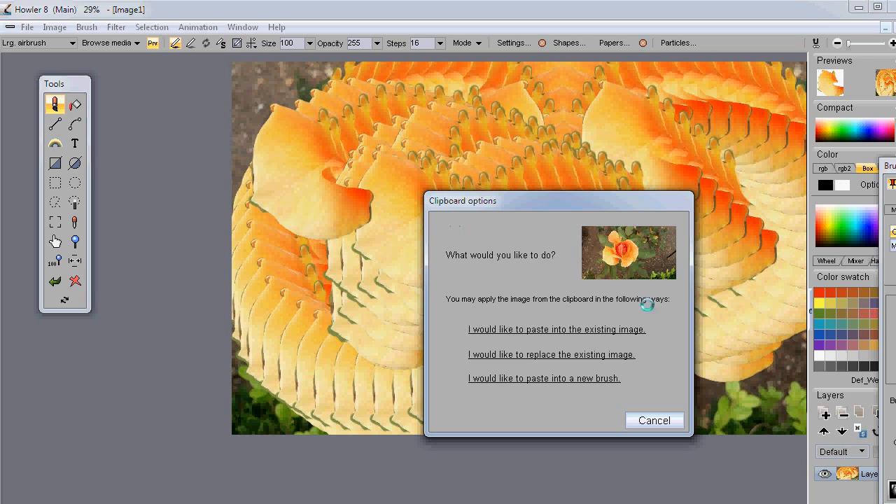
left_click(542, 353)
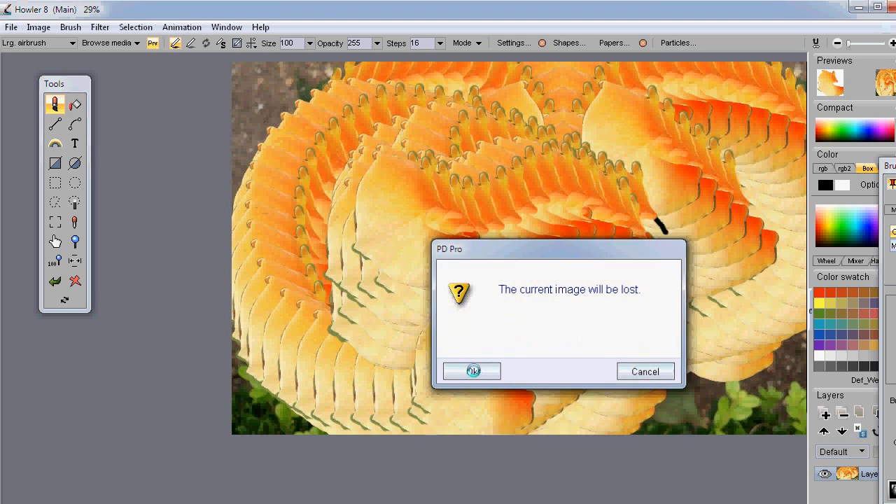
left_click(469, 371)
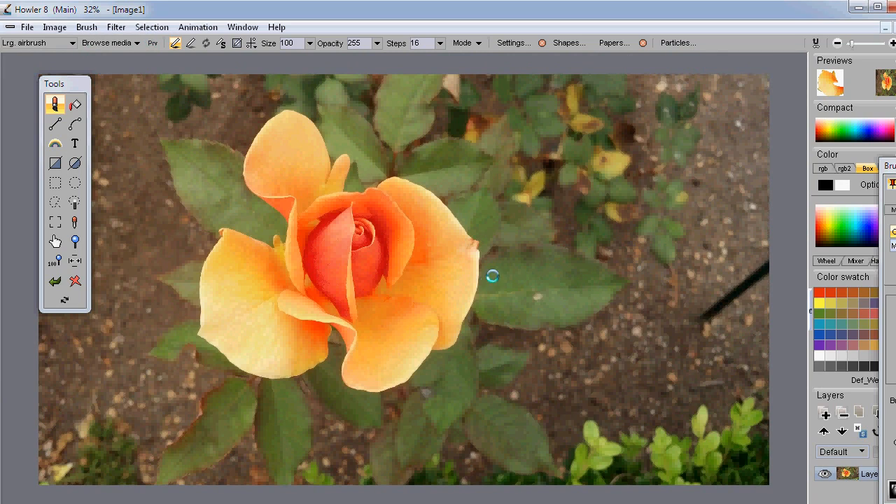
- Activate the curve tool for outlining the large outer petal and move the tools panel clear of it
scroll(235, 226, "up", 1)
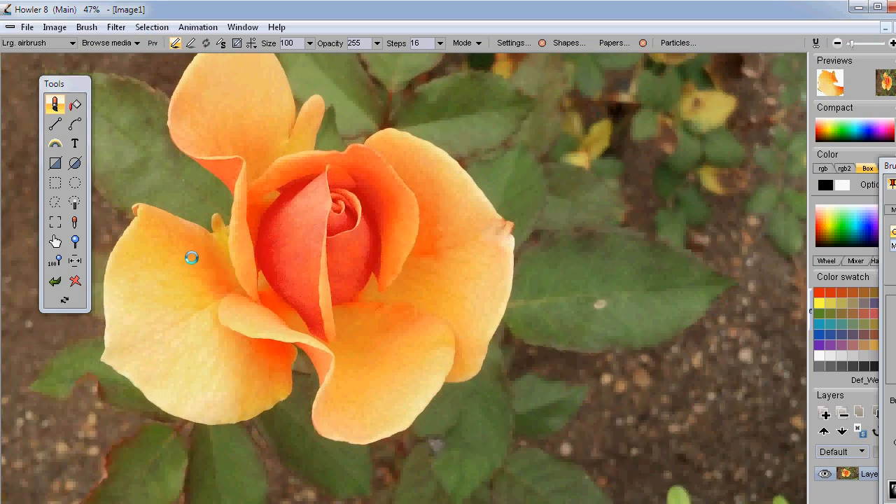
left_click_drag(190, 256, 346, 236)
scroll(314, 276, "up", 3)
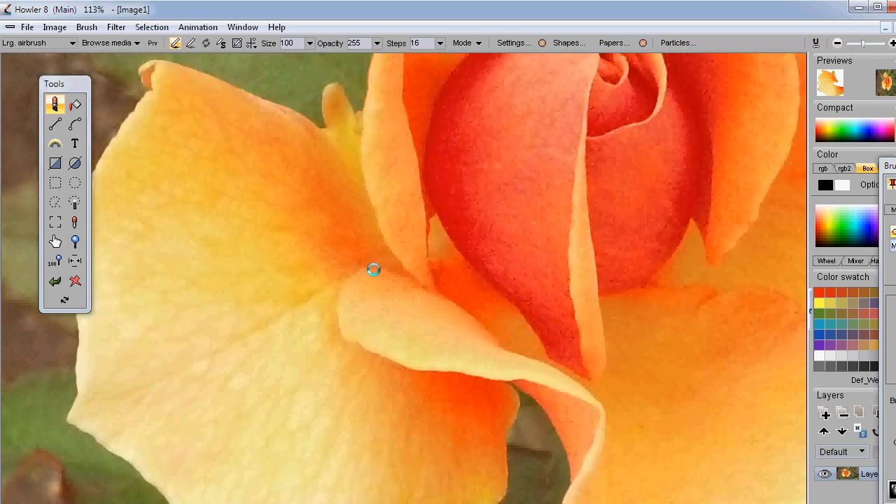
scroll(315, 278, "down", 2)
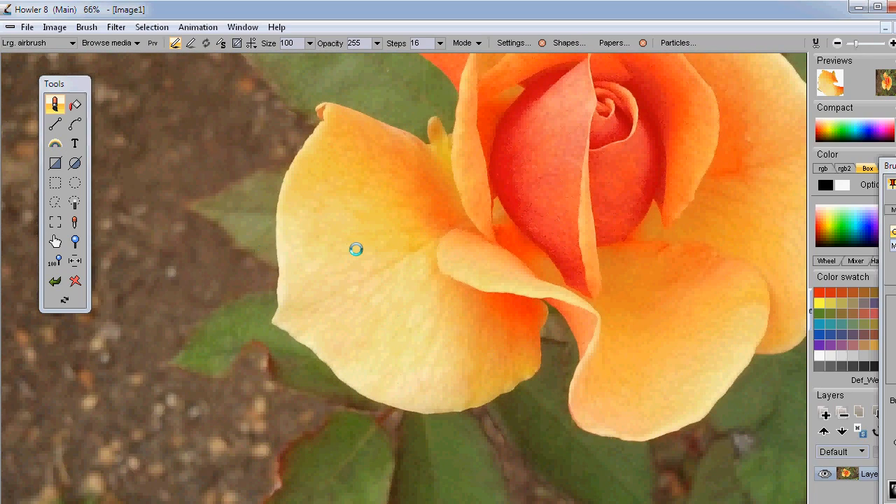
scroll(357, 249, "up", 1)
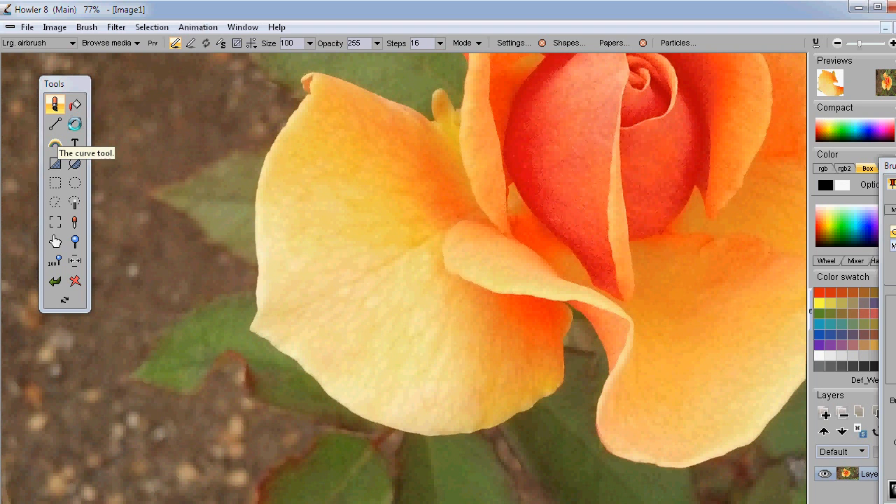
left_click(75, 125)
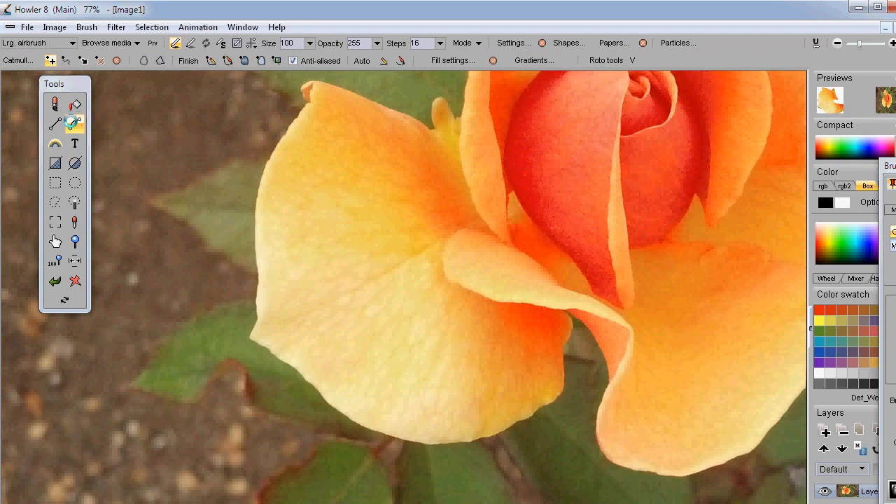
left_click_drag(71, 83, 52, 102)
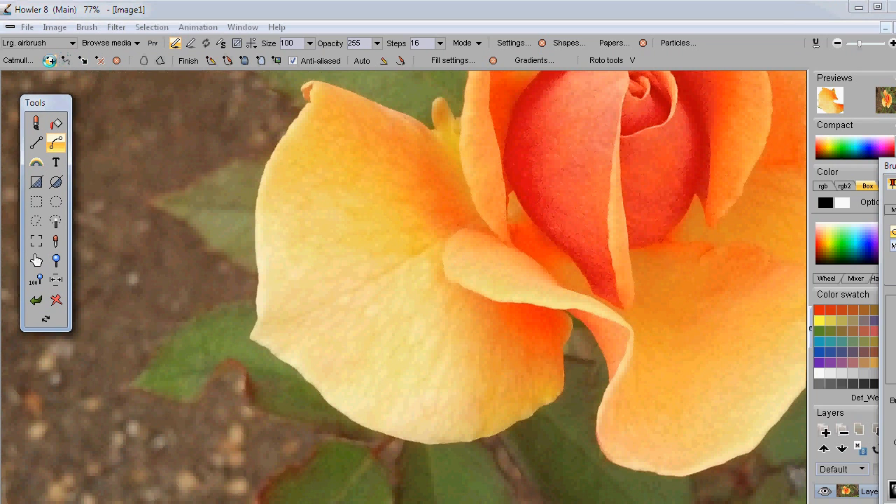
- Start a curve beside the central petal and trace it around the small upright nub to the large petal's edge
scroll(327, 148, "up", 2)
left_click_drag(364, 92, 422, 310)
left_click_drag(397, 198, 366, 217)
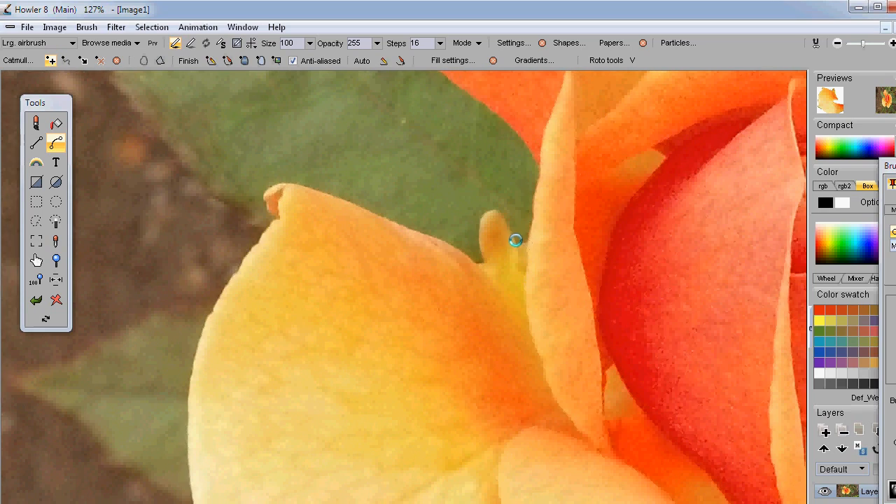
scroll(515, 240, "up", 2)
left_click_drag(564, 233, 454, 252)
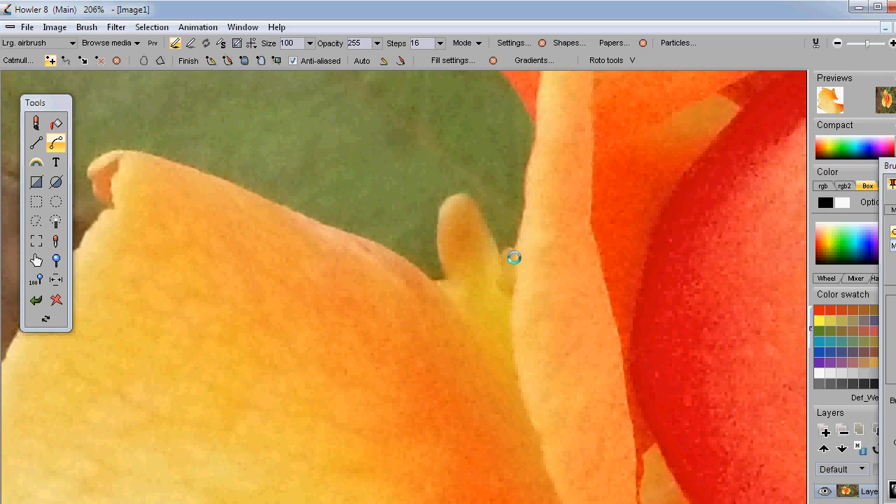
left_click(514, 306)
left_click(522, 356)
left_click(499, 239)
left_click(464, 189)
left_click(433, 213)
left_click(440, 261)
left_click(431, 280)
left_click(452, 282)
- Continue the curve with points along the petal's upper edge as far as its curled tip
left_click_drag(307, 189, 406, 255)
left_click(345, 229)
left_click(173, 164)
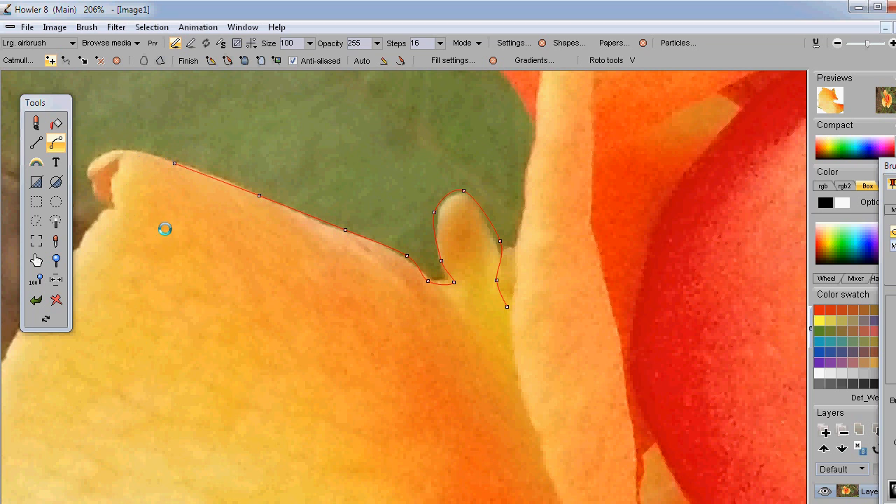
left_click_drag(164, 231, 330, 292)
left_click(279, 213)
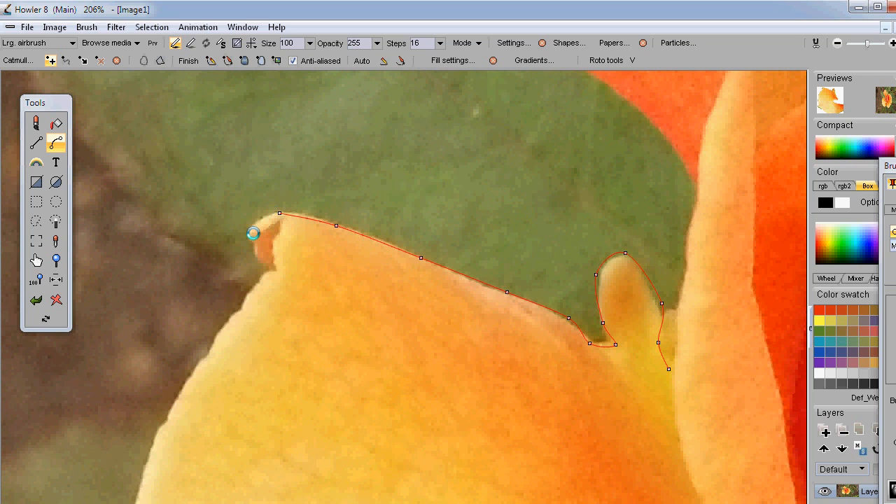
- Trace the curve closely around the petal's curled tip and into the notch beneath it
scroll(249, 219, "up", 2)
left_click_drag(221, 203, 361, 276)
left_click(293, 259)
mouse_move(293, 258)
left_mouse_down()
mouse_move(299, 285)
mouse_move(291, 261)
left_mouse_up()
left_click_drag(302, 294, 306, 315)
left_click_drag(354, 337, 334, 329)
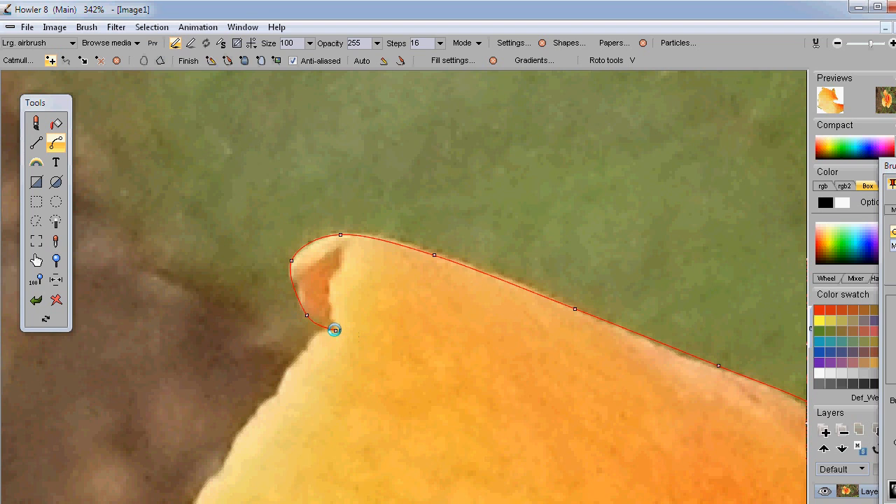
- Continue the curve from the notch beneath the curled tip down the petal's smooth outer edge
left_click(278, 390)
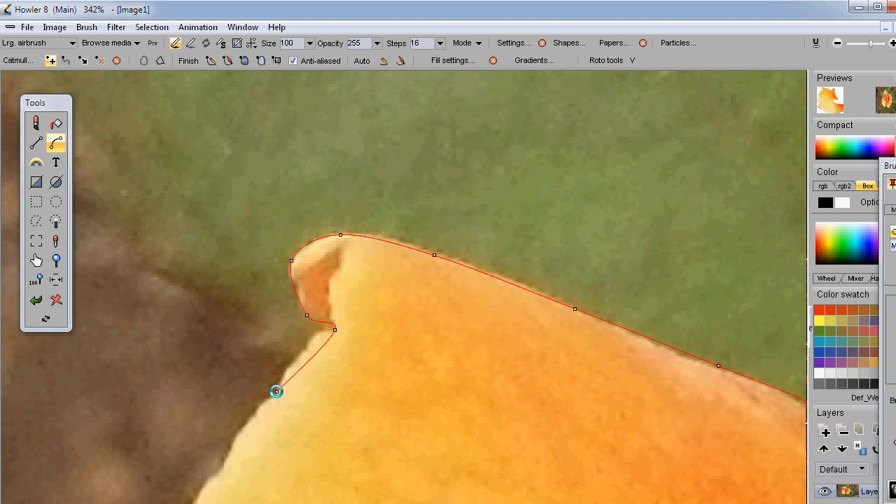
left_click(298, 348)
left_click(236, 444)
left_click(349, 244)
left_click(288, 397)
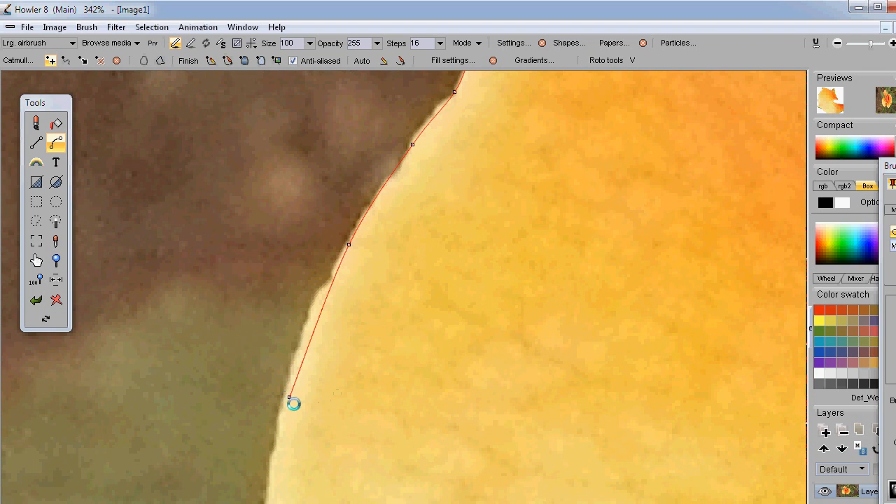
left_click_drag(288, 409, 375, 166)
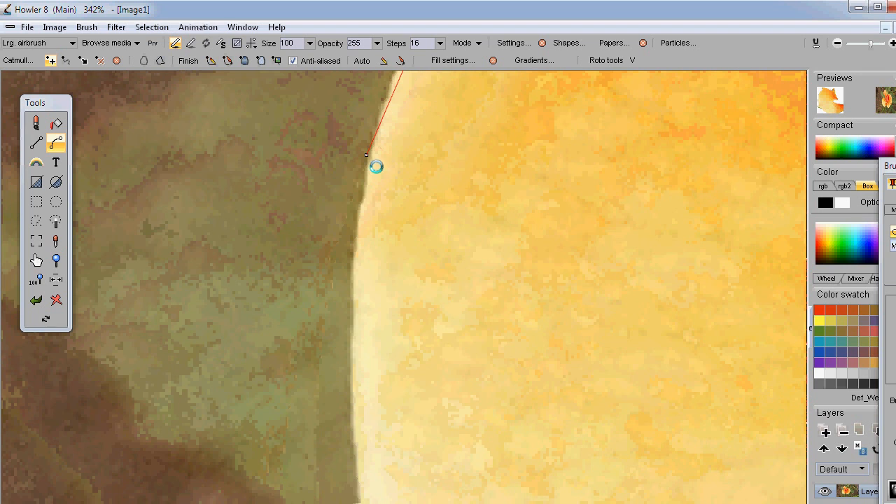
left_click(349, 408)
- Trace the wavy part of the outer edge to the petal's pointed corner, adjusting a misplaced point onto the edge
left_click_drag(409, 438, 368, 152)
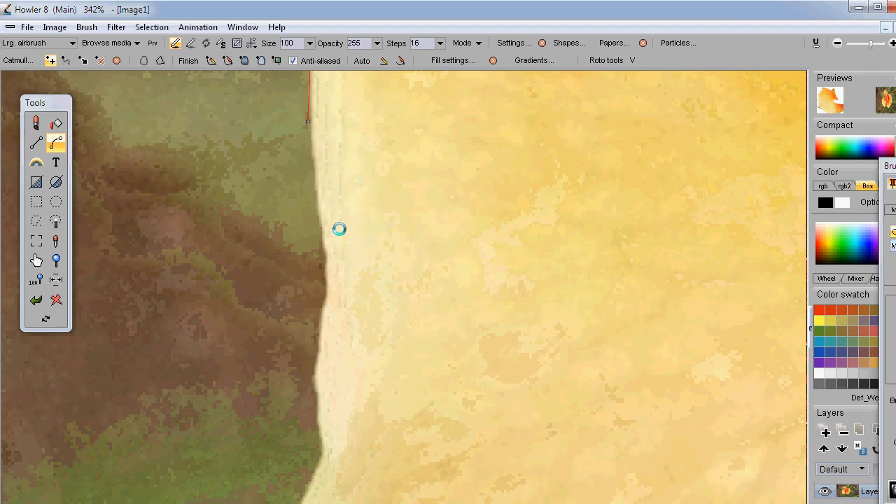
left_click(330, 295)
left_click(324, 449)
left_click_drag(401, 439, 425, 267)
left_click(352, 196)
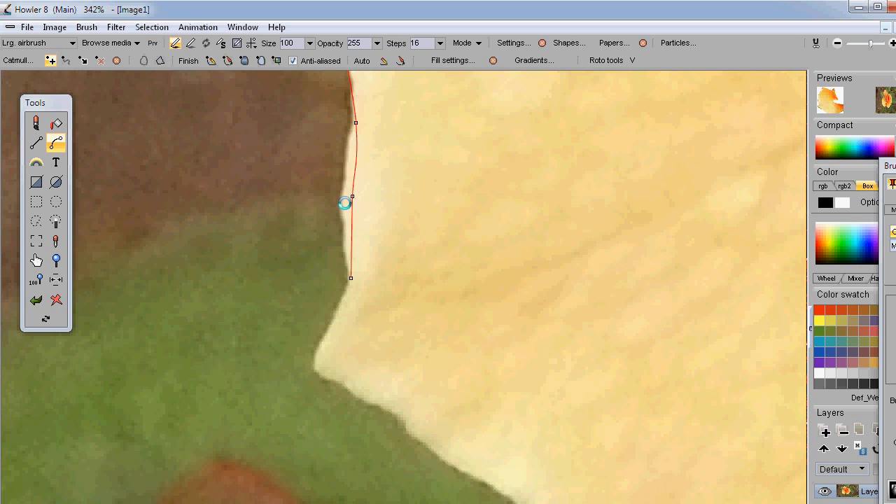
left_click_drag(352, 199, 336, 199)
left_click(314, 375)
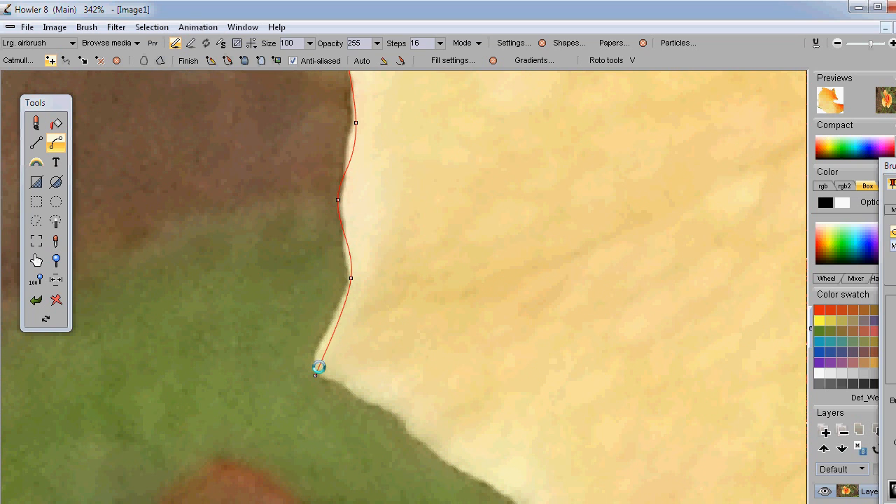
- Extend the curve from the pointed corner along the petal's lower edge
left_click(417, 439)
left_click_drag(496, 455, 335, 177)
left_click(406, 289)
left_click(604, 460)
left_click_drag(698, 470, 530, 256)
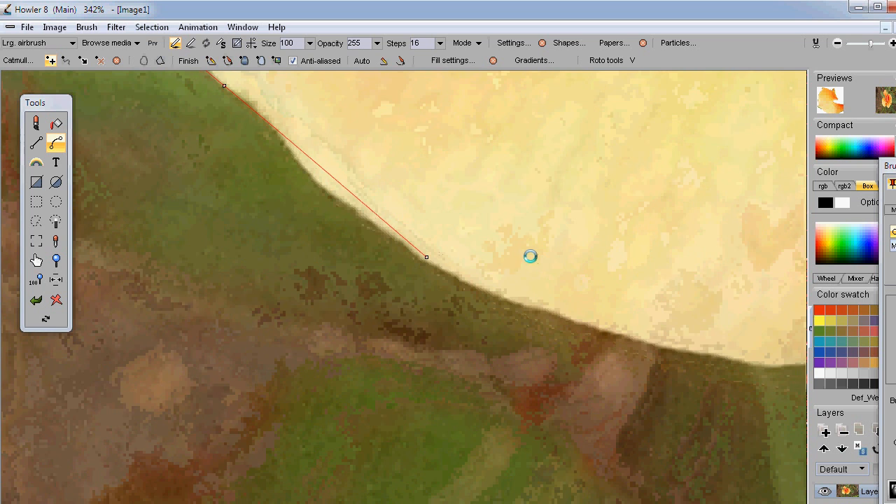
left_click(693, 350)
left_click_drag(760, 322, 444, 262)
left_click(604, 296)
- Trace the curve up from the petal's underside along its orange inner side beside the dark leaf
left_click_drag(638, 204, 321, 286)
left_click(488, 292)
left_click(651, 200)
left_click(706, 137)
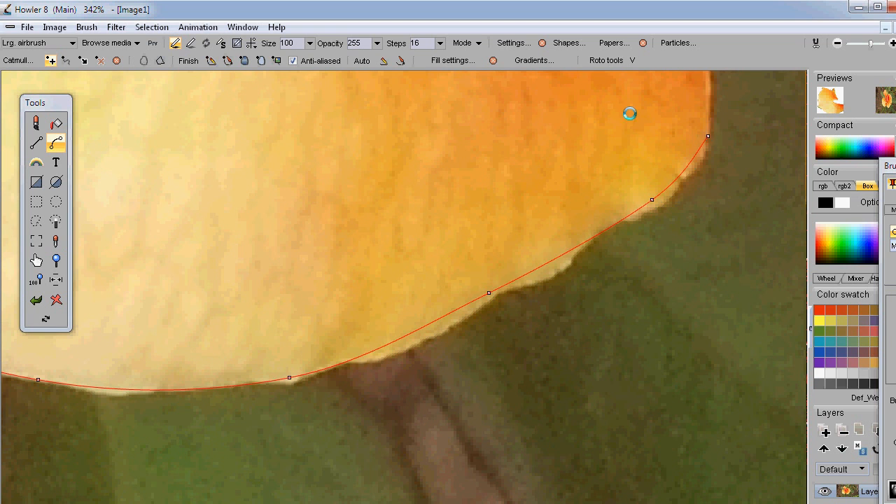
left_click_drag(628, 114, 468, 375)
left_click(557, 320)
left_click(554, 229)
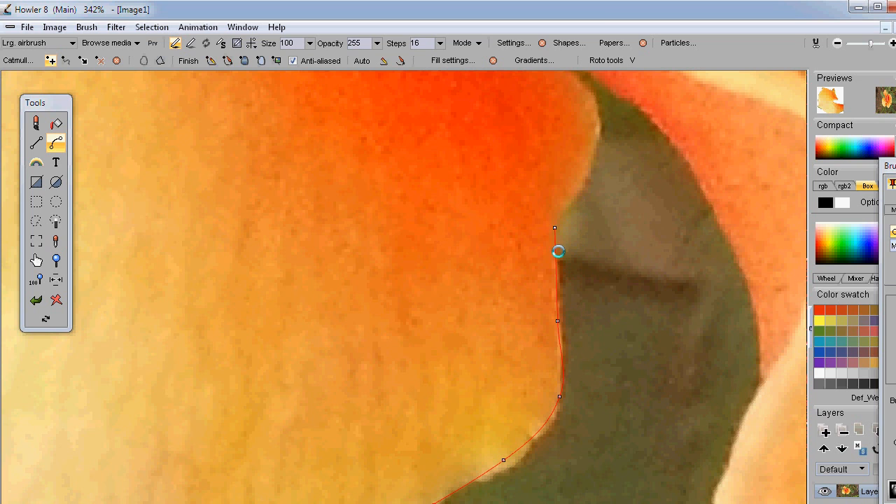
- Carry the curve around the rounded red lobe and onto the border with the overlapping pale petal
left_click_drag(401, 168, 402, 364)
left_click(600, 313)
left_click(576, 277)
left_click(529, 255)
left_click(437, 236)
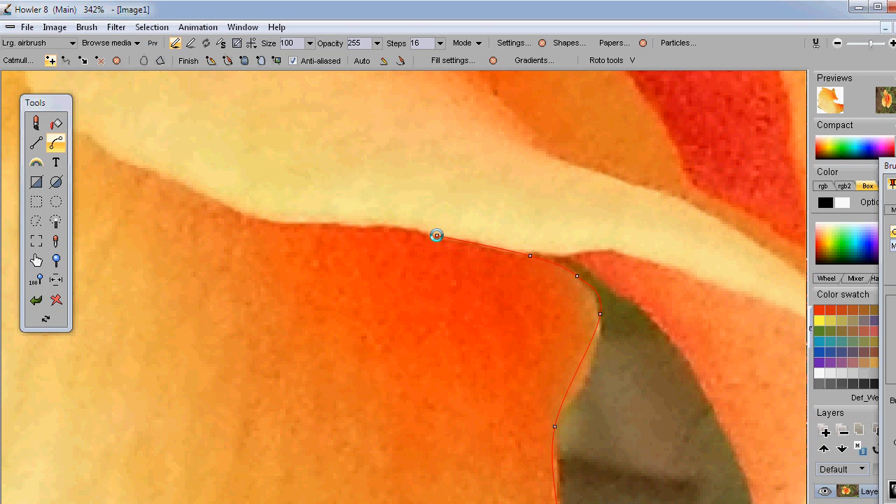
left_click(317, 221)
- Add curve points along the underside of the overlapping pale petal towards its rounded fold
left_click_drag(220, 199, 620, 317)
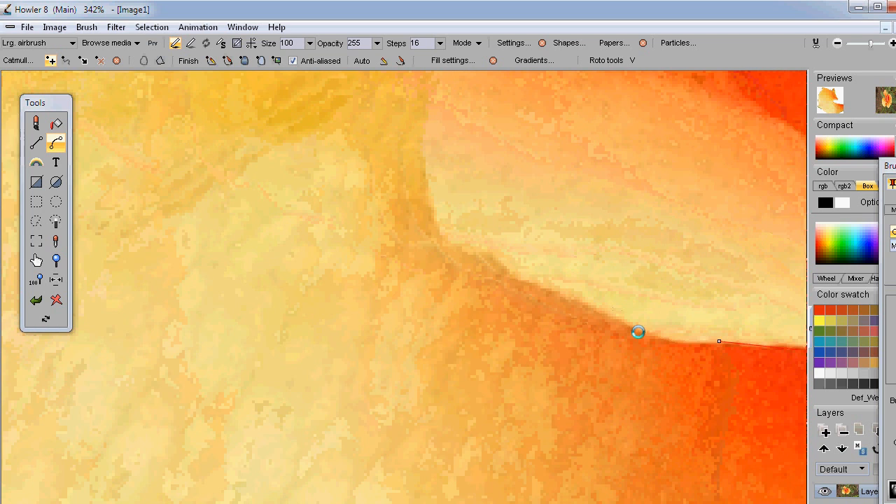
left_click(638, 331)
left_click(539, 284)
left_click(472, 252)
left_click(438, 230)
- Trace the curve around the rounded fold of the overlapping petal
left_click_drag(411, 208, 321, 398)
left_click(352, 390)
left_click(362, 304)
left_click(415, 256)
left_click(480, 247)
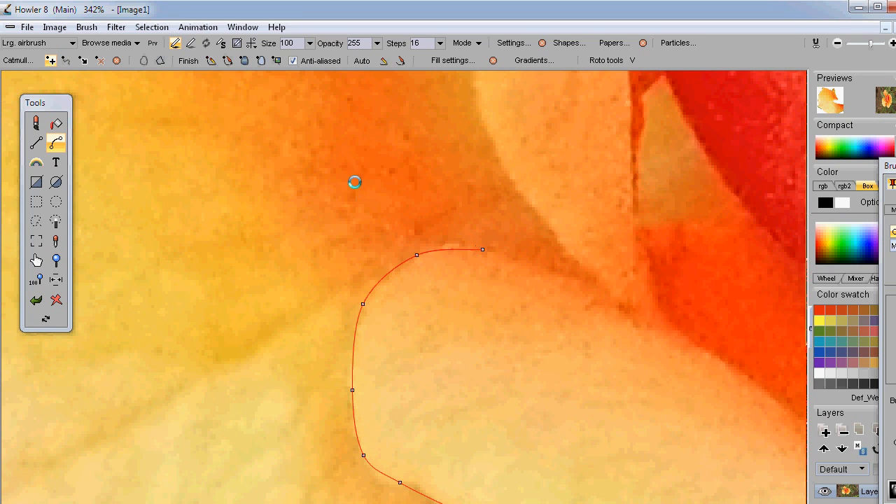
- Run the curve up the central petal's edge to its starting point, adjusting the start point to the petal's border
left_click_drag(354, 182, 606, 445)
left_click(772, 453)
left_click(724, 320)
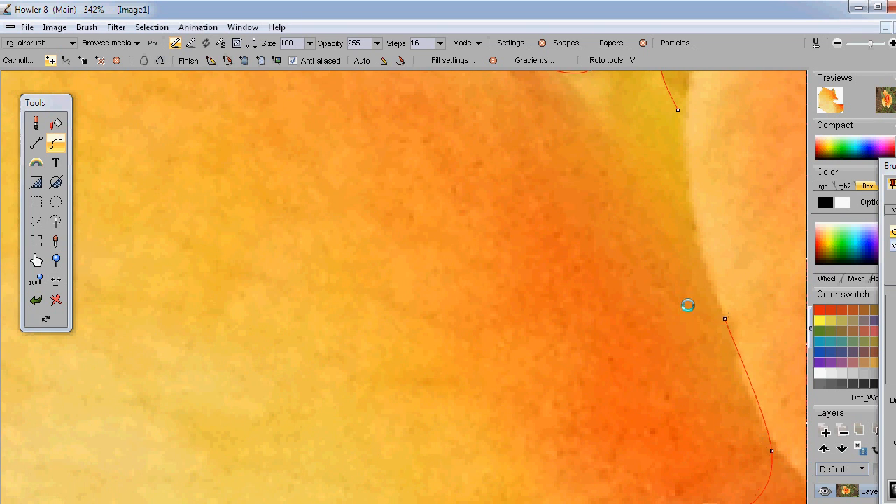
left_click_drag(606, 248, 534, 430)
left_click(621, 392)
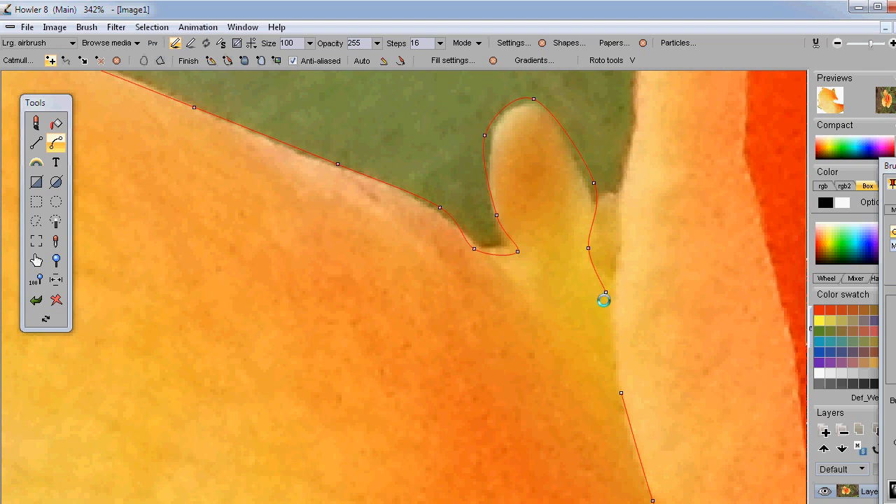
left_click_drag(610, 310, 615, 310)
left_click(613, 356)
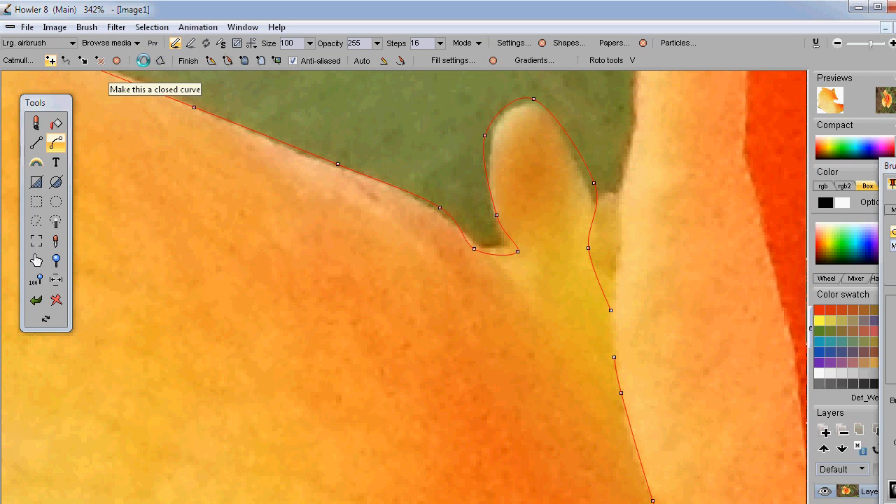
- Close the petal curve and fill it into the alpha channel with the Replace option
scroll(472, 294, "down", 8)
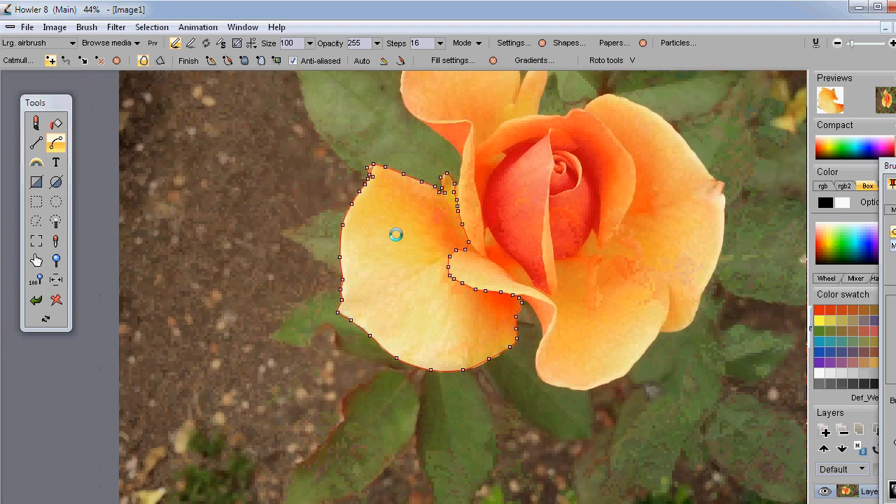
left_click_drag(396, 234, 394, 232)
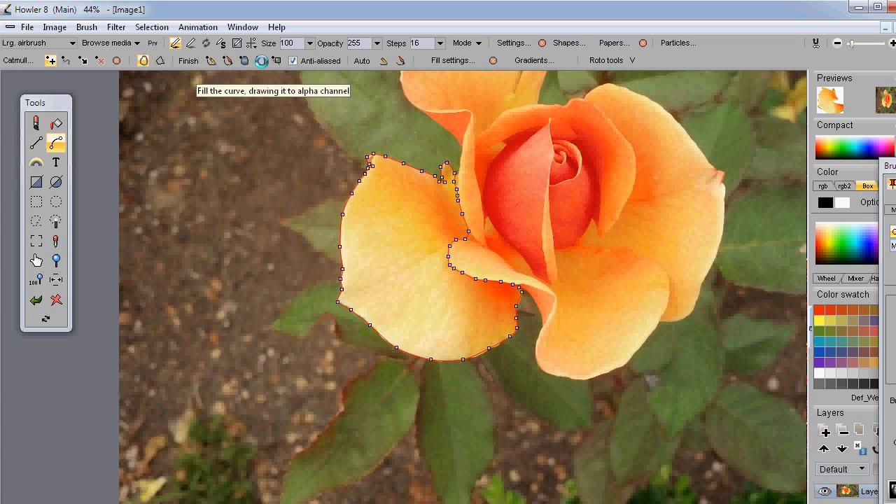
left_click(261, 61)
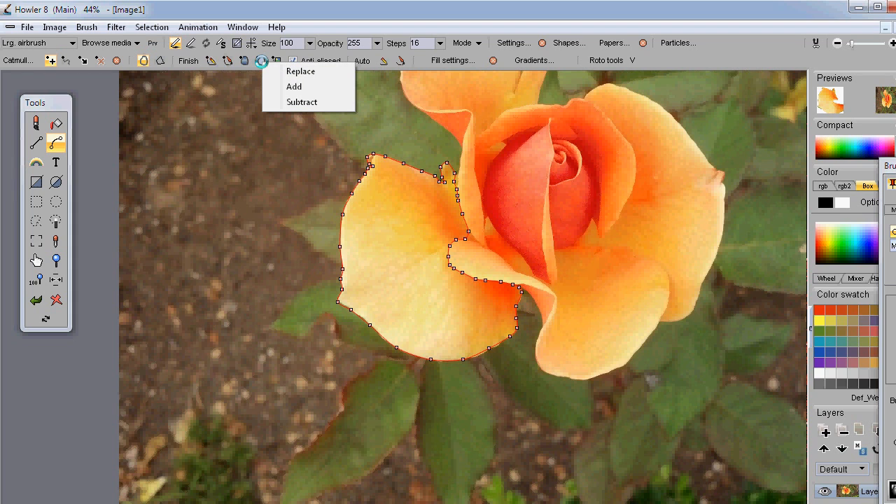
left_click(300, 72)
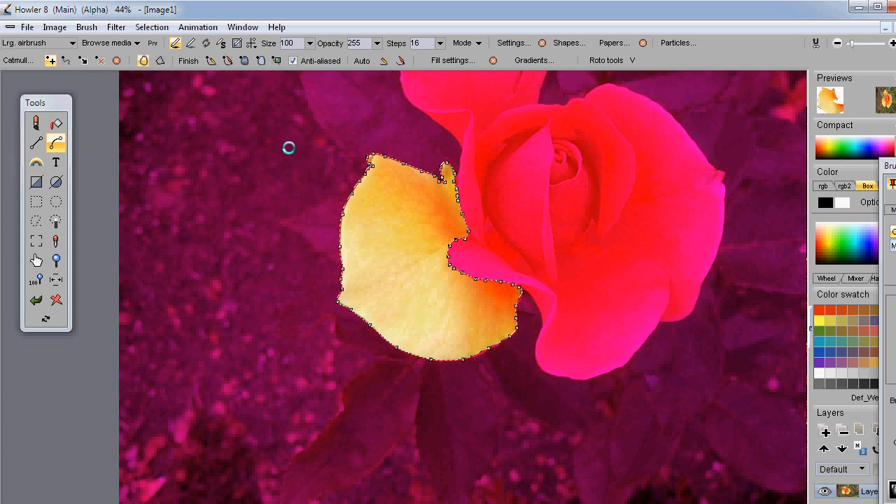
- Clear the curve points and pick up the selected petal as the custom brush
left_click(116, 60)
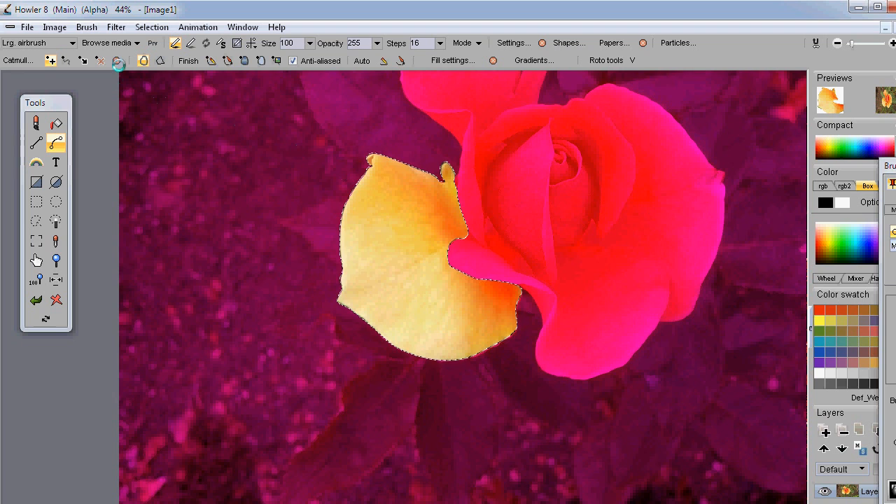
left_click(85, 27)
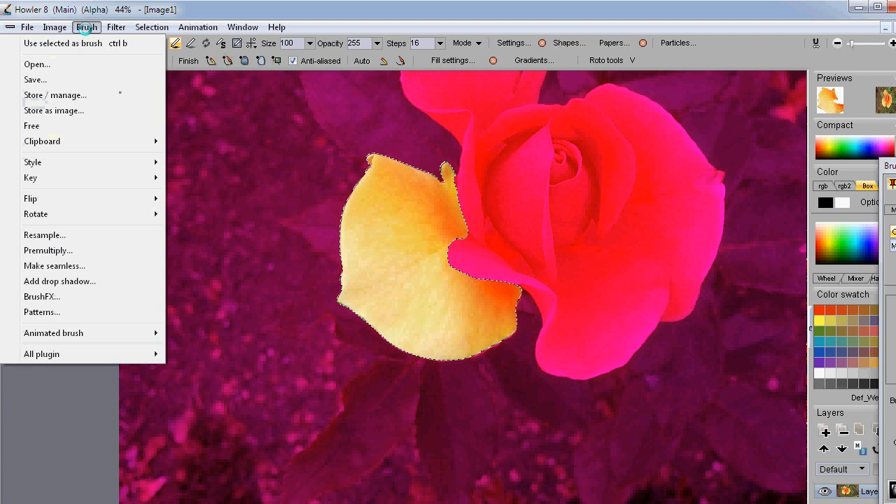
left_click(91, 43)
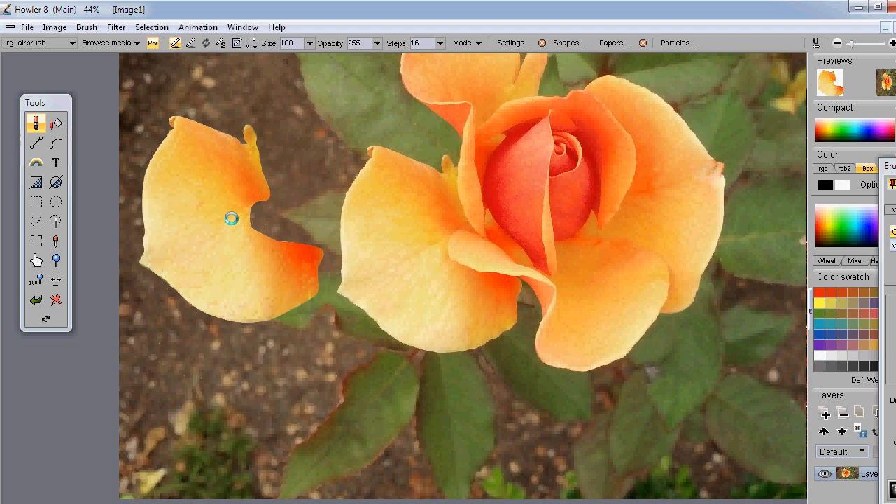
- Test the petal brush by painting long sweeping strokes across the image
mouse_move(298, 230)
left_mouse_down()
mouse_move(739, 270)
mouse_move(595, 330)
mouse_move(299, 342)
mouse_move(680, 371)
mouse_move(676, 296)
mouse_move(420, 192)
mouse_move(592, 392)
mouse_move(618, 366)
mouse_move(314, 188)
mouse_move(338, 356)
mouse_move(397, 302)
mouse_move(470, 320)
mouse_move(459, 303)
mouse_move(546, 296)
mouse_move(247, 114)
mouse_move(196, 105)
left_mouse_up()
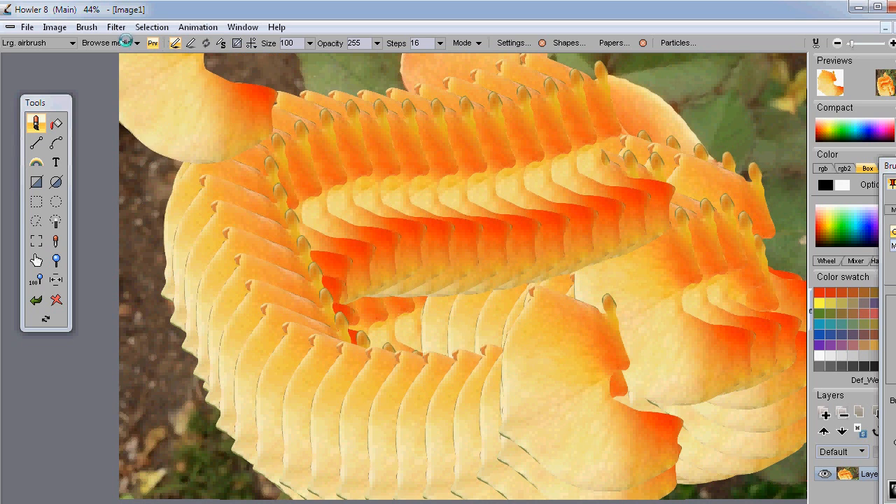
- Reactivate the curve tool and examine its rotoscoping options
left_click(56, 143)
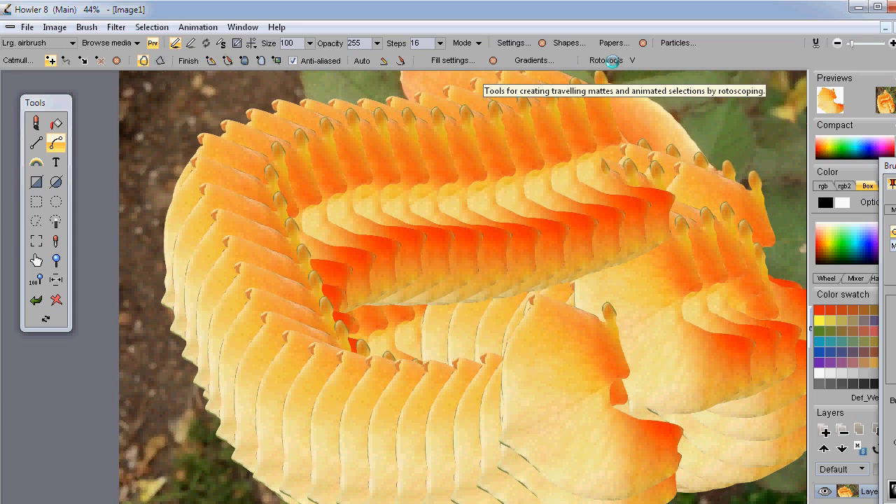
left_click(606, 60)
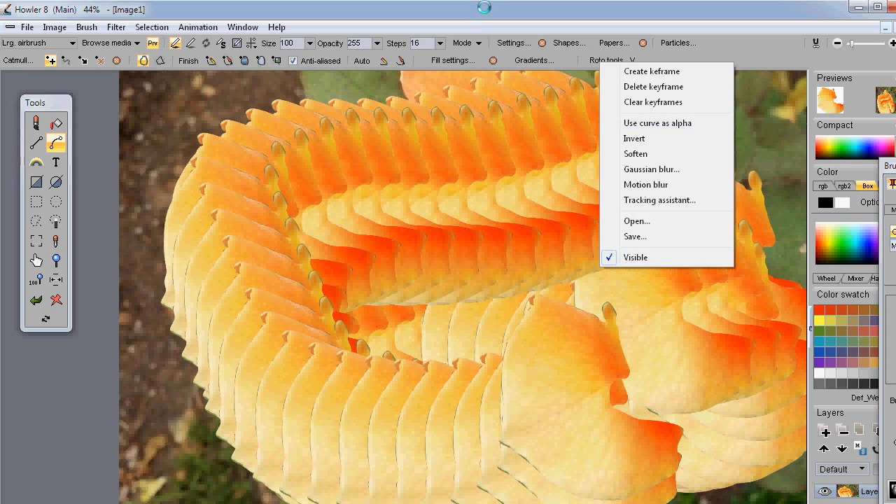
left_click(484, 7)
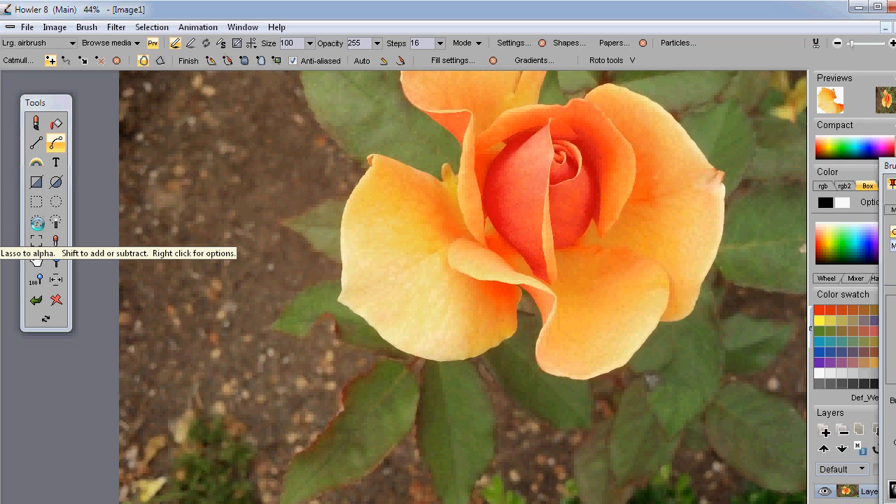
- Lasso freehand around the large outer petal to create a rough alpha selection
left_click(36, 221)
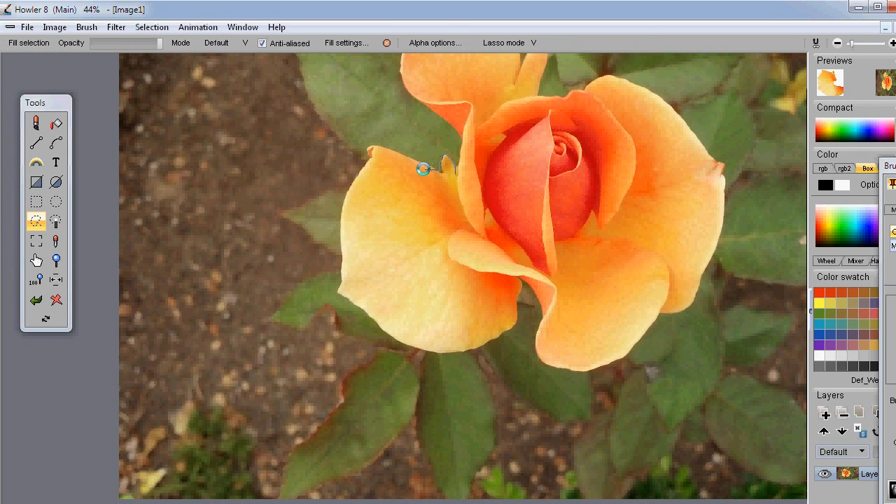
left_click_drag(361, 167, 342, 198)
left_click_drag(338, 231, 339, 294)
mouse_move(378, 323)
left_mouse_down()
mouse_move(416, 354)
mouse_move(462, 355)
mouse_move(502, 333)
left_mouse_up()
mouse_move(521, 275)
left_mouse_down()
mouse_move(468, 261)
mouse_move(454, 231)
mouse_move(453, 165)
left_mouse_up()
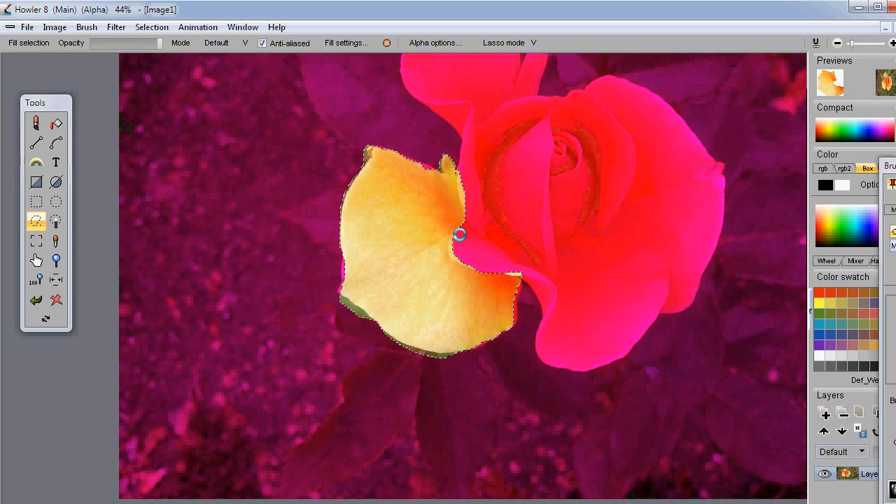
- Inspect the rough edge at the petal's pointed corner and store the lasso selection in the alpha buffer
scroll(394, 268, "up", 6)
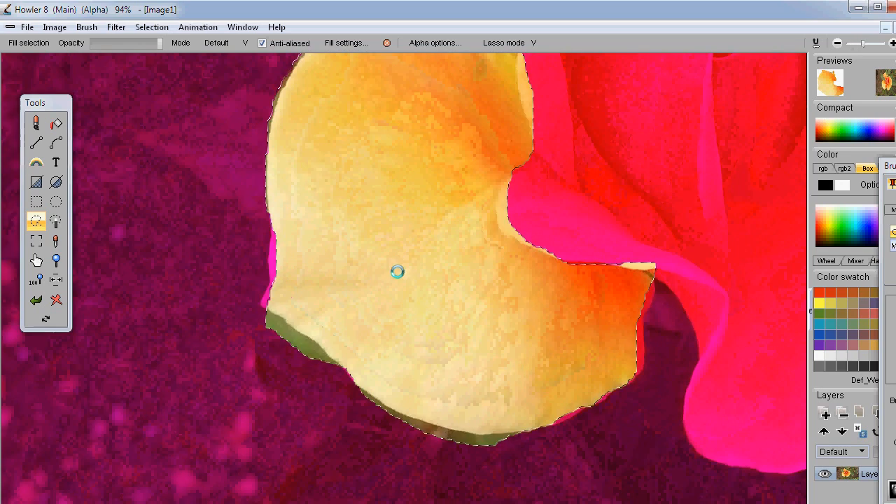
scroll(387, 249, "up", 1)
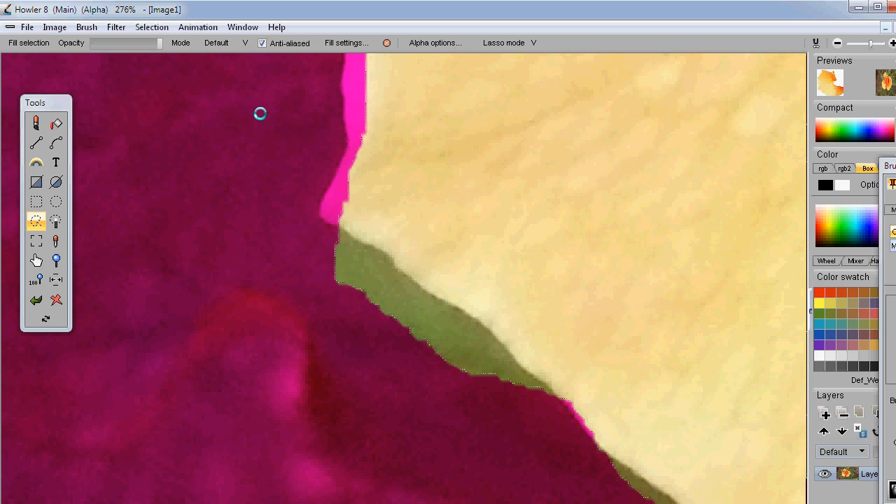
left_click(151, 27)
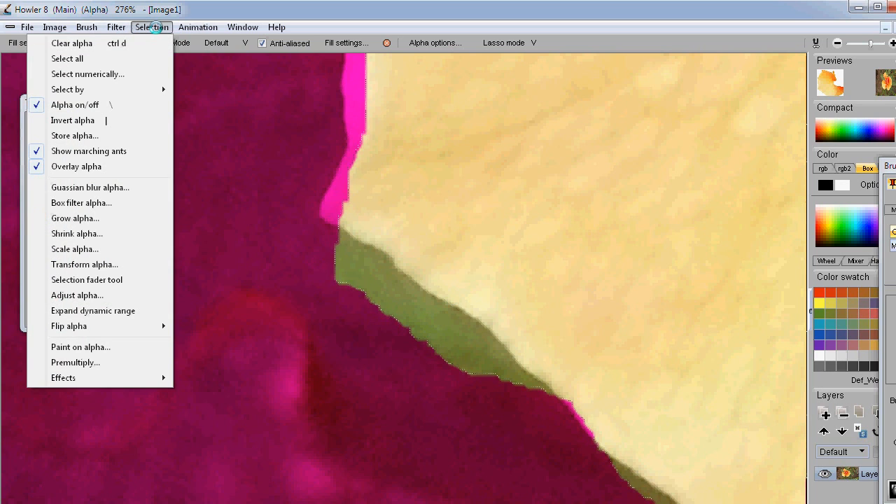
left_click(84, 135)
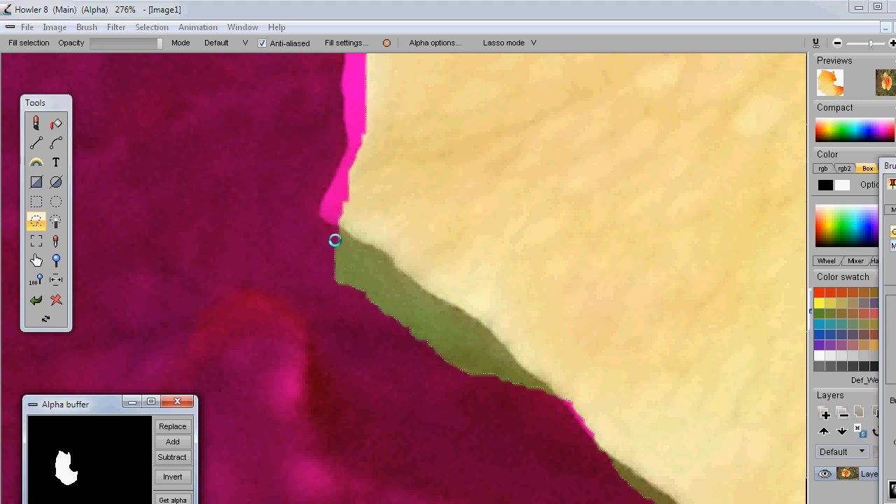
- Lasso the green background sliver just below the petal's pointed corner
mouse_move(321, 221)
left_mouse_down()
mouse_move(384, 248)
mouse_move(474, 310)
left_mouse_up()
left_click_drag(324, 238, 311, 232)
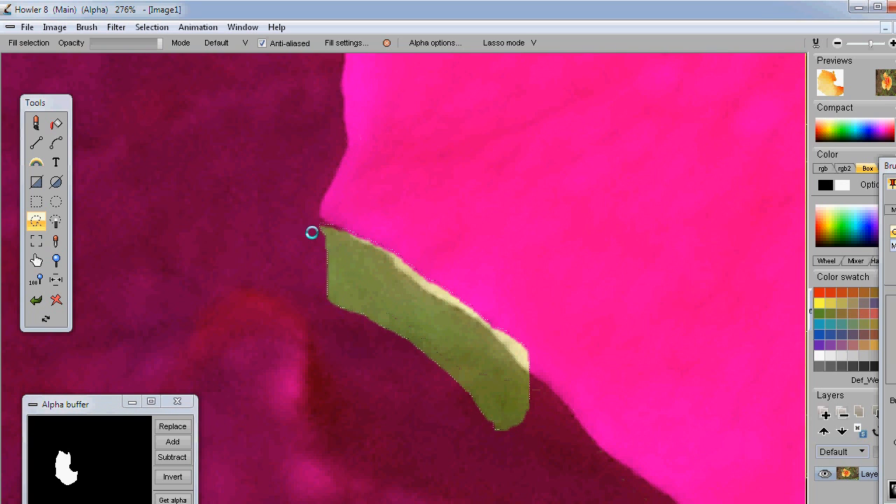
scroll(637, 301, "down", 6)
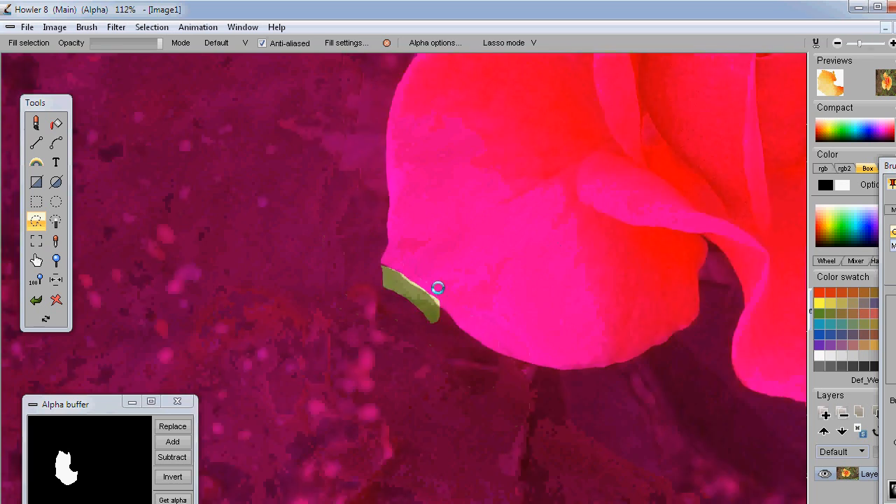
scroll(340, 282, "up", 5)
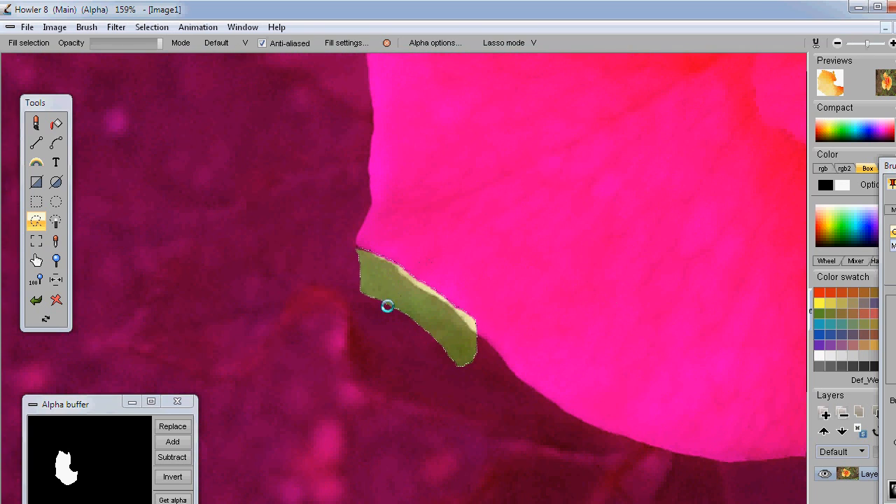
- Restore the petal's alpha from the alpha buffer and subtract the green background sliver below its pointed corner with the lasso
left_click(172, 426)
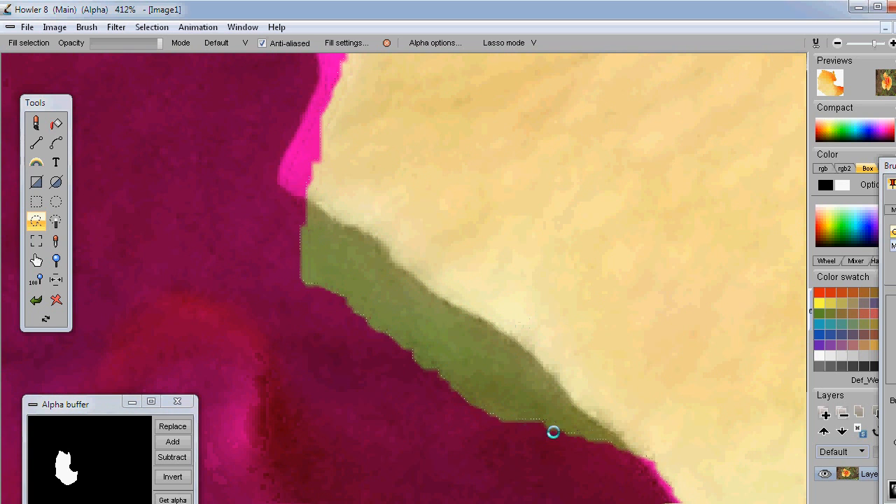
scroll(560, 440, "down", 2)
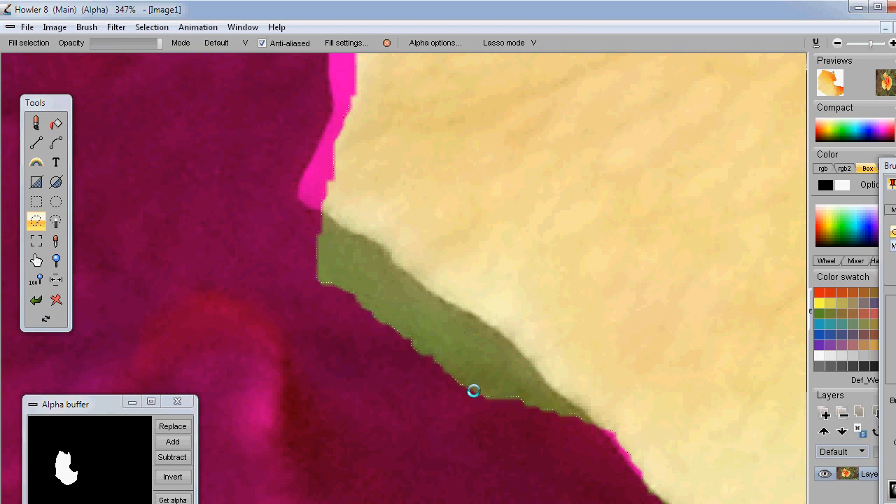
left_click_drag(598, 458, 589, 425)
mouse_move(566, 396)
left_mouse_down()
mouse_move(483, 317)
mouse_move(416, 282)
mouse_move(379, 241)
mouse_move(320, 214)
mouse_move(330, 330)
mouse_move(490, 427)
mouse_move(578, 460)
mouse_move(597, 445)
left_mouse_up()
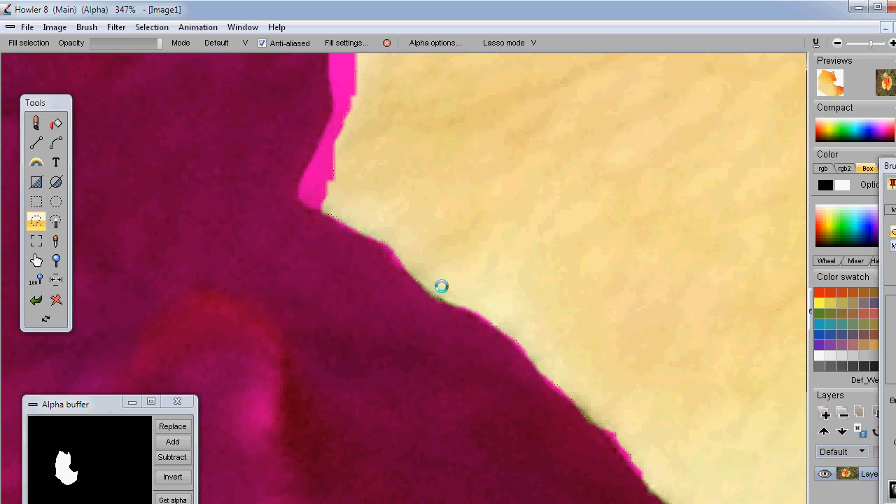
- Lasso the missed strip along the petal's left edge above the pointed corner into the alpha selection, including the leftover spot
left_click_drag(300, 222, 407, 421)
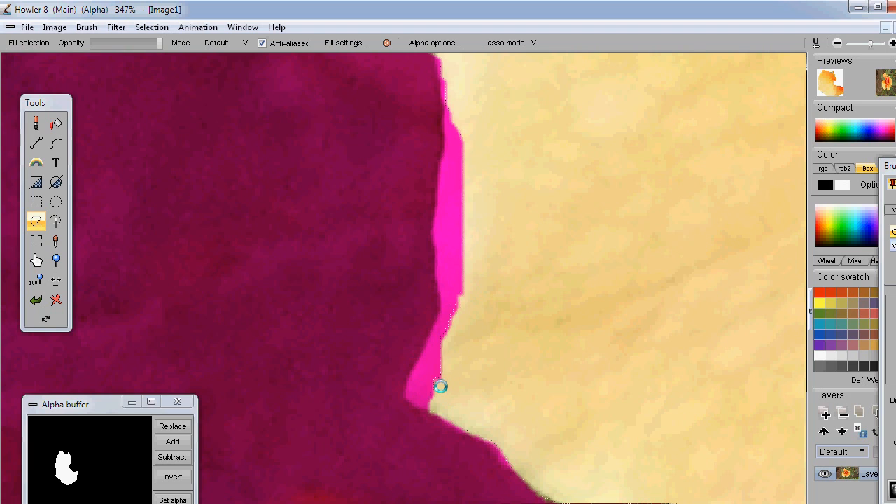
left_click_drag(472, 279, 445, 313)
mouse_move(413, 381)
left_mouse_down()
mouse_move(468, 390)
mouse_move(493, 332)
left_mouse_up()
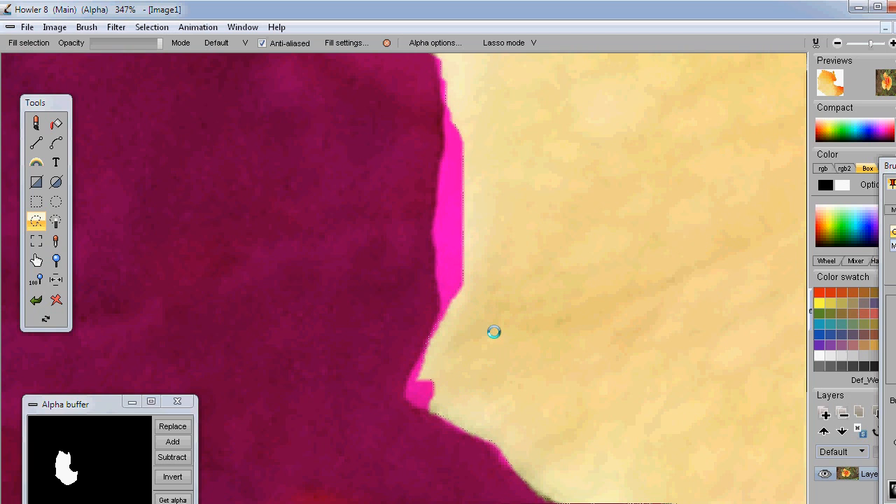
mouse_move(403, 393)
left_mouse_down()
mouse_move(443, 300)
mouse_move(489, 395)
left_mouse_up()
left_click_drag(427, 413, 427, 413)
mouse_move(450, 96)
left_mouse_down()
mouse_move(438, 130)
mouse_move(434, 301)
mouse_move(484, 212)
mouse_move(452, 103)
left_mouse_up()
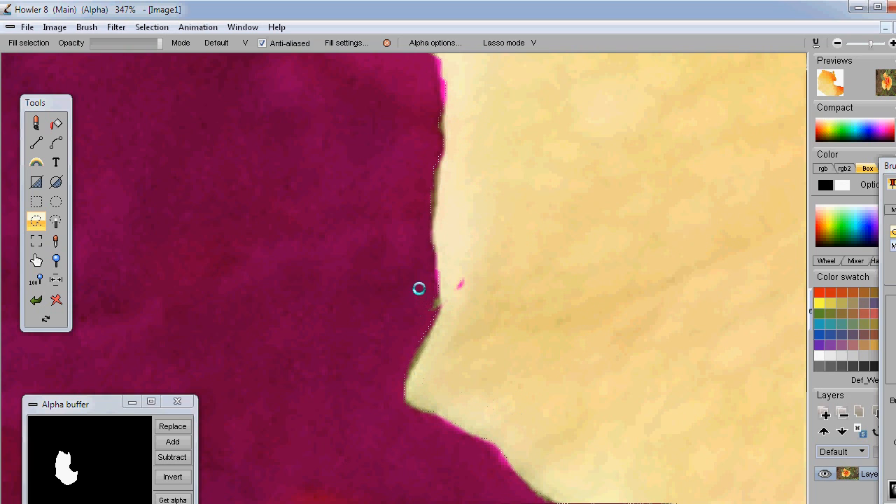
mouse_move(439, 302)
left_mouse_down()
mouse_move(399, 308)
mouse_move(431, 276)
mouse_move(470, 269)
left_mouse_up()
left_click_drag(486, 170, 486, 414)
left_click_drag(483, 188, 447, 245)
- Subtract the green background band along the petal's bottom edge from the alpha and clean up the leftover fragments with the lasso
scroll(448, 245, "down", 5)
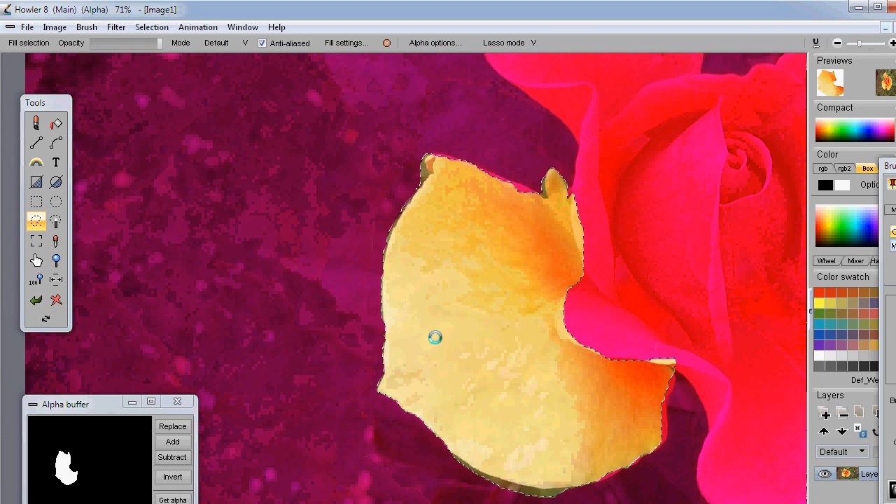
left_click_drag(496, 358, 443, 217)
scroll(448, 338, "up", 2)
left_click_drag(522, 390, 435, 256)
scroll(381, 213, "up", 2)
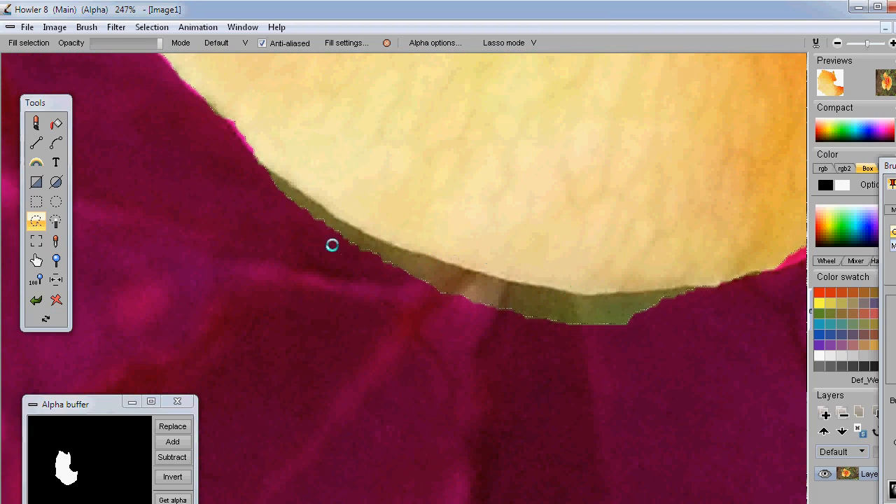
left_click_drag(256, 170, 270, 180)
left_click_drag(349, 227, 406, 251)
mouse_move(481, 274)
left_mouse_down()
mouse_move(560, 294)
mouse_move(664, 349)
mouse_move(167, 196)
mouse_move(262, 168)
mouse_move(254, 168)
mouse_move(290, 190)
left_mouse_up()
left_click_drag(719, 292, 673, 298)
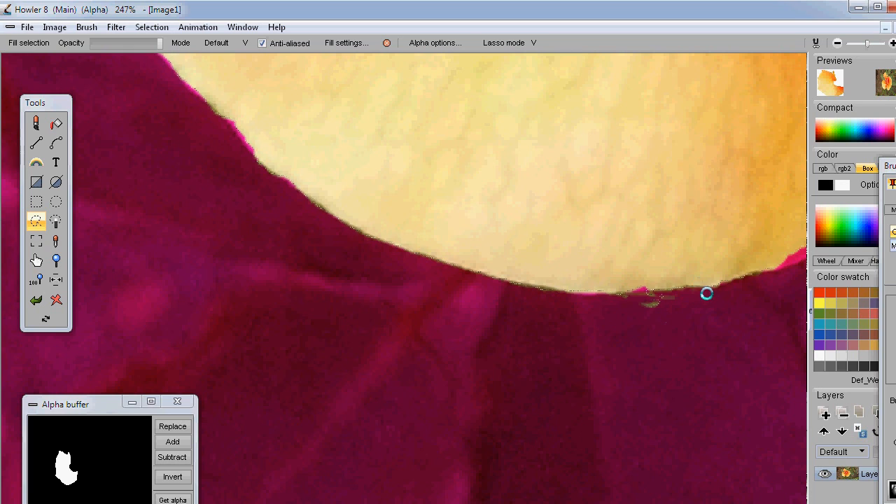
left_click_drag(676, 326, 697, 299)
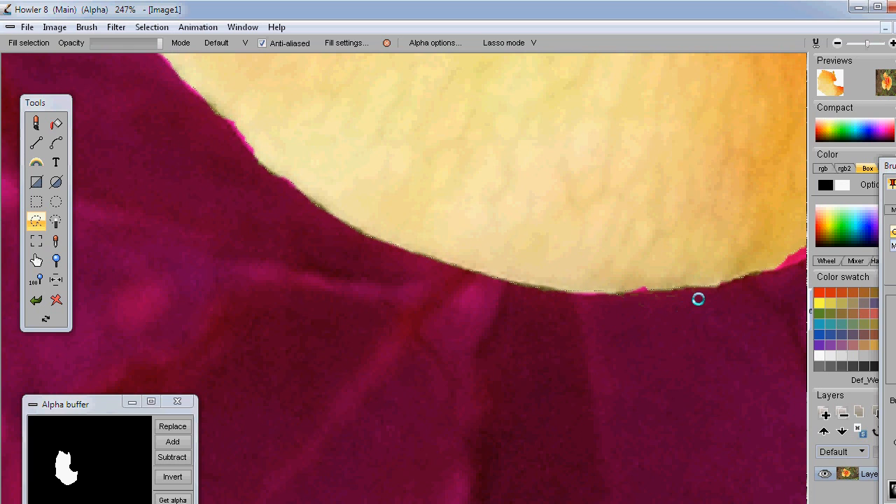
mouse_move(676, 282)
left_mouse_down()
mouse_move(654, 284)
mouse_move(680, 264)
mouse_move(700, 280)
left_mouse_up()
- Trim the background along the petal's upper-left edge with the lasso and add back the petal area cut away by mistake
scroll(466, 258, "down", 5)
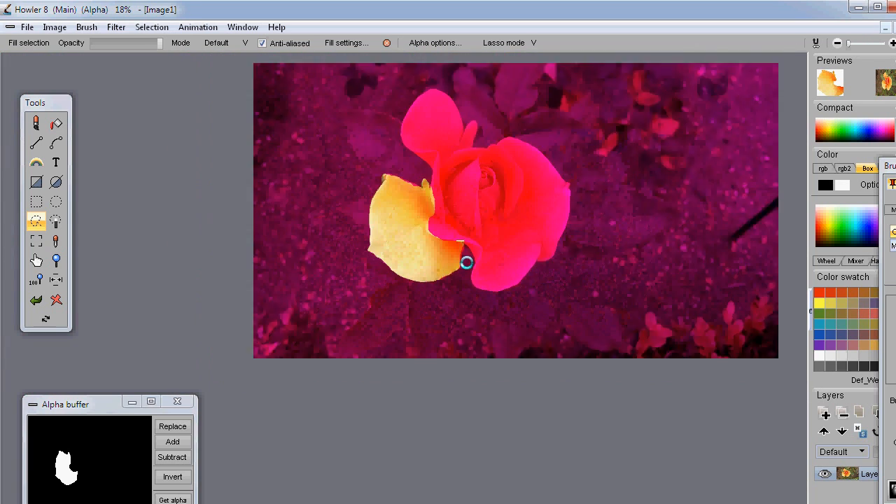
scroll(466, 262, "up", 2)
scroll(370, 170, "up", 2)
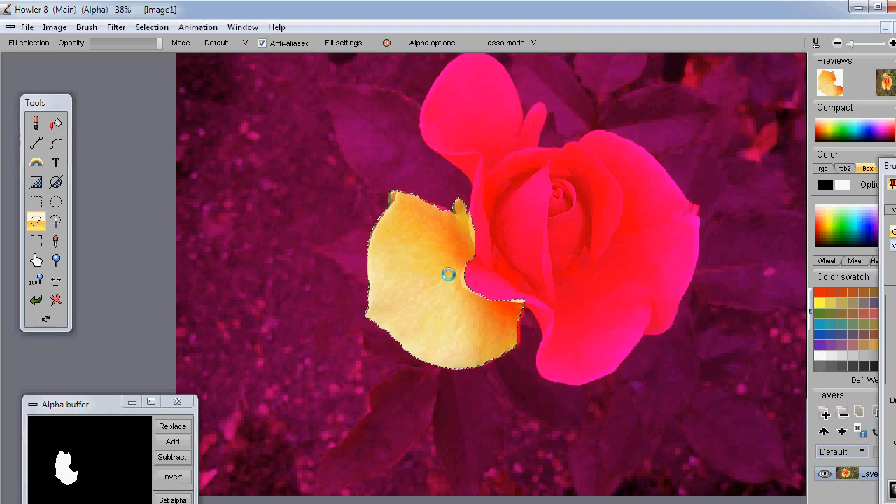
left_click_drag(390, 254, 429, 230)
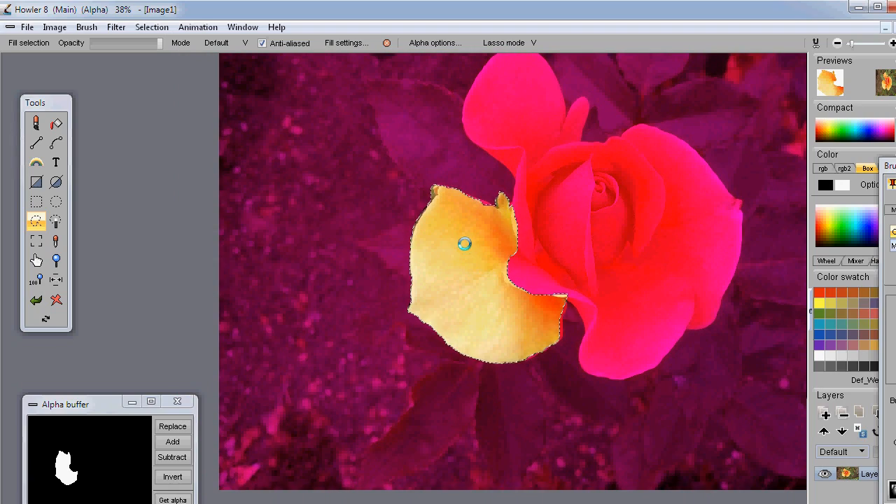
scroll(473, 258, "up", 2)
left_click_drag(450, 136, 450, 199)
scroll(450, 198, "up", 4)
scroll(483, 210, "up", 1)
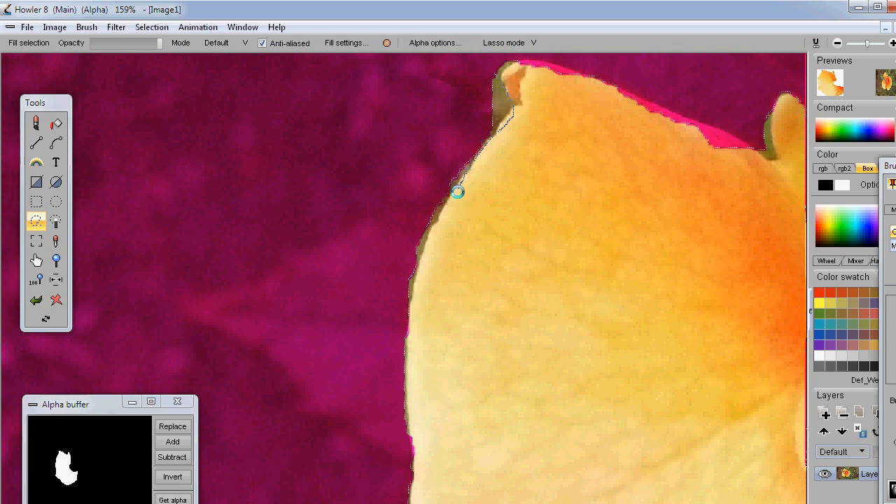
left_click_drag(436, 245, 425, 182)
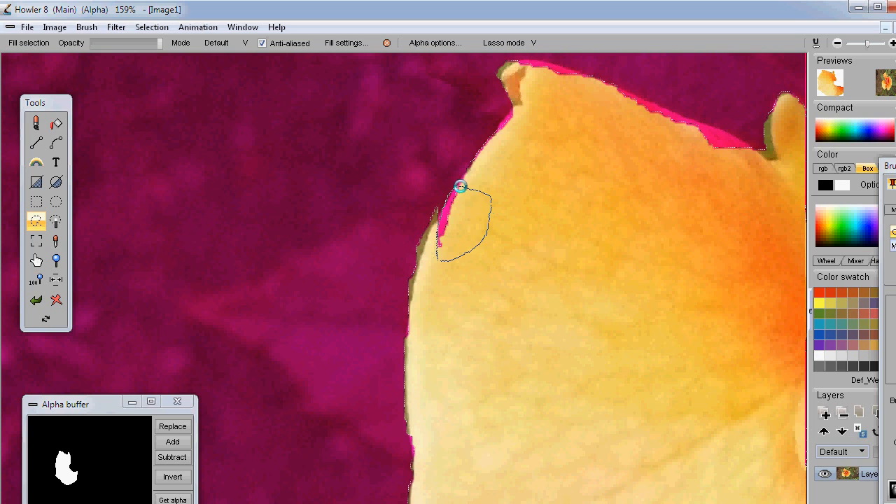
left_click_drag(461, 186, 462, 187)
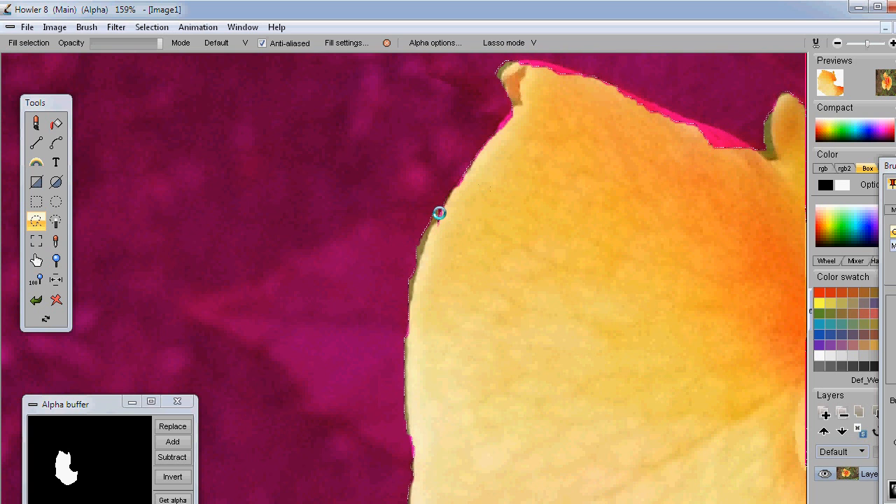
- Apply a low-level Gaussian blur to the petal's alpha using the Approximate algorithm
scroll(553, 203, "down", 4)
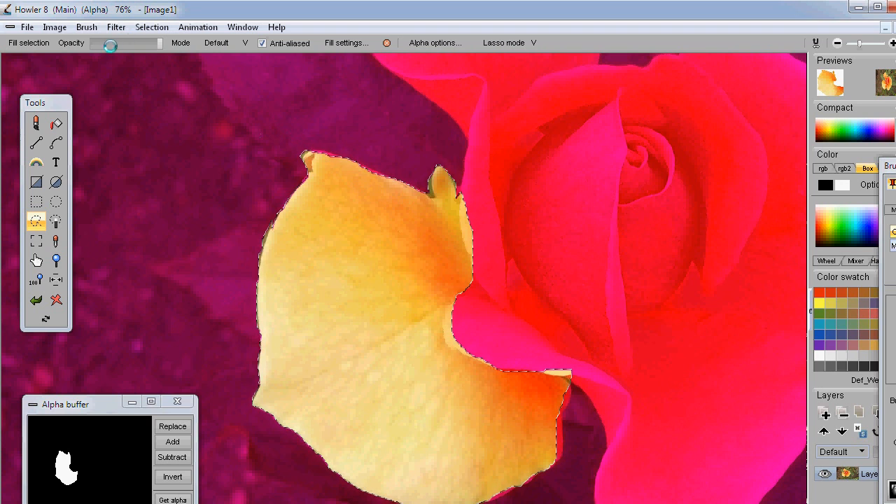
left_click(153, 27)
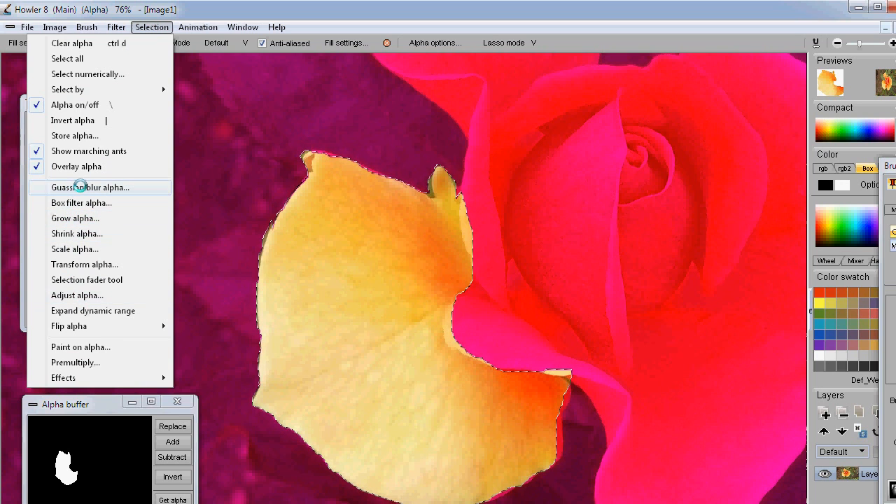
left_click(75, 187)
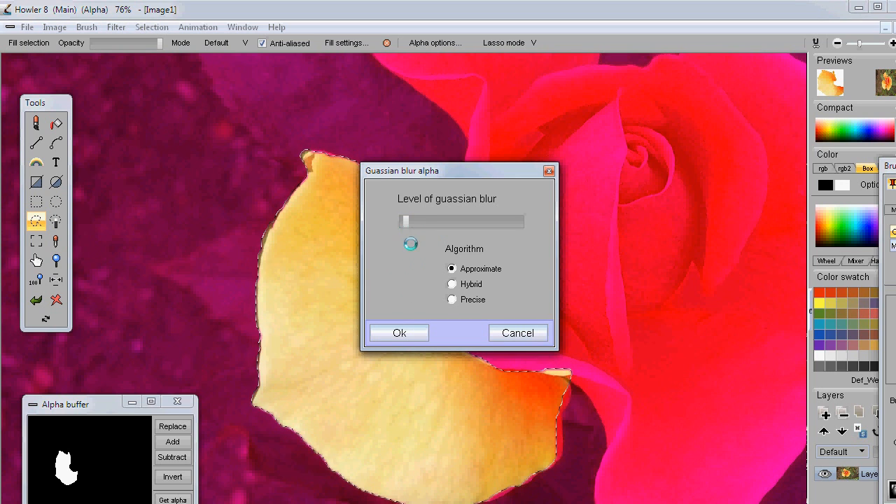
left_click(416, 333)
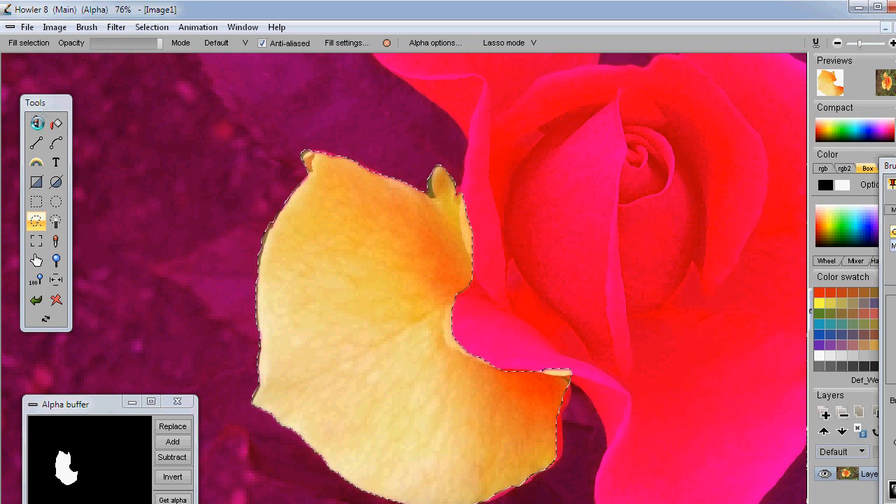
- Choose the Blobby 50 brush for painting on alpha, try a stroke across the petal's left edge, and undo it
left_click(36, 124)
mouse_move(86, 342)
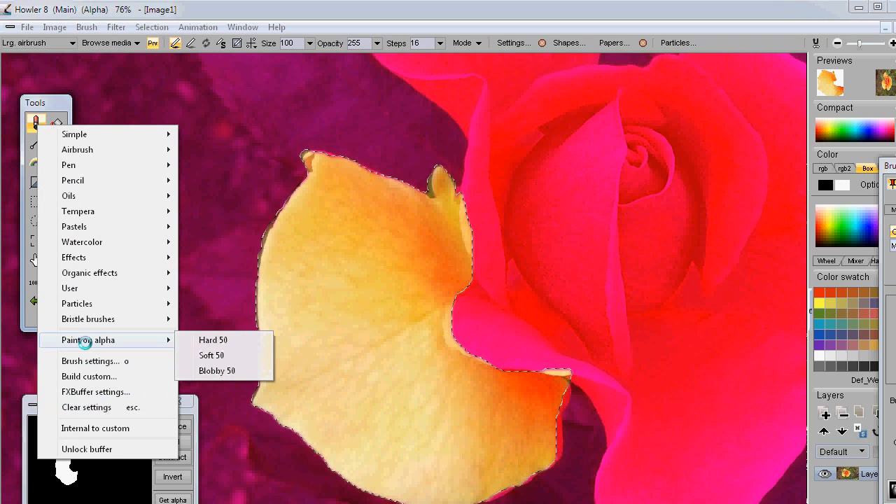
left_click(221, 370)
left_click_drag(341, 277, 236, 282)
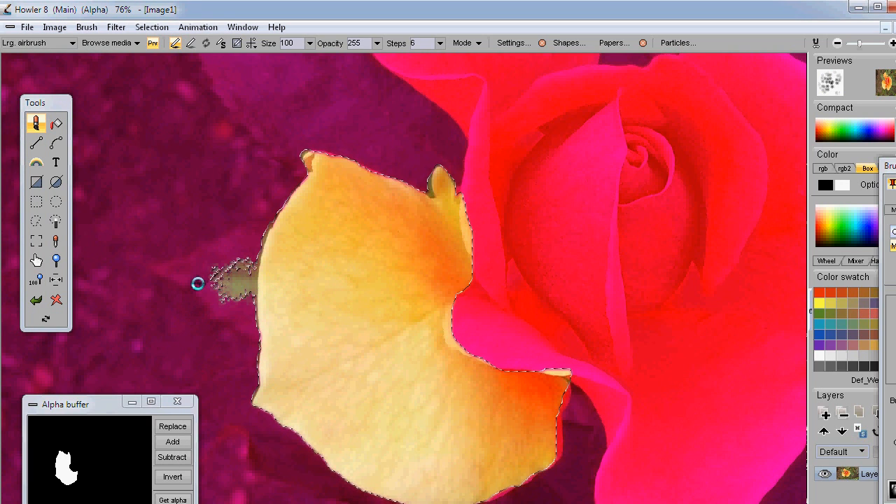
key("ctrl+z")
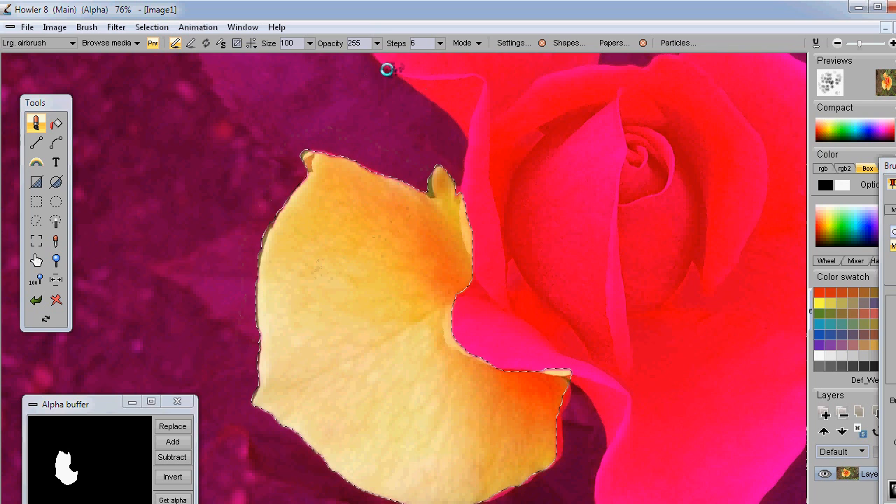
- Set the alpha brush's opacity to 22 and paint along the petal's upper and left edges to roughen the alpha
left_click_drag(374, 43, 302, 66)
left_click_drag(439, 204, 382, 174)
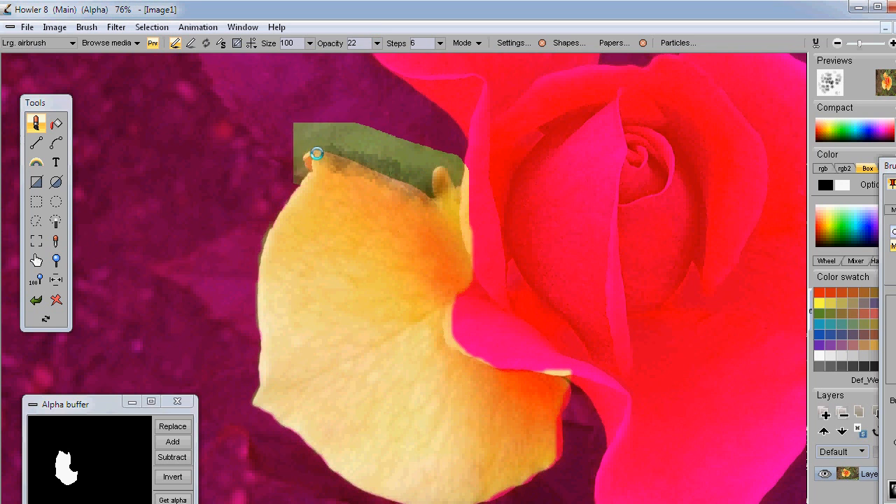
mouse_move(456, 229)
left_mouse_down()
mouse_move(413, 200)
mouse_move(310, 180)
mouse_move(305, 161)
mouse_move(257, 286)
left_mouse_up()
mouse_move(324, 157)
left_mouse_down()
mouse_move(262, 249)
mouse_move(254, 340)
left_mouse_up()
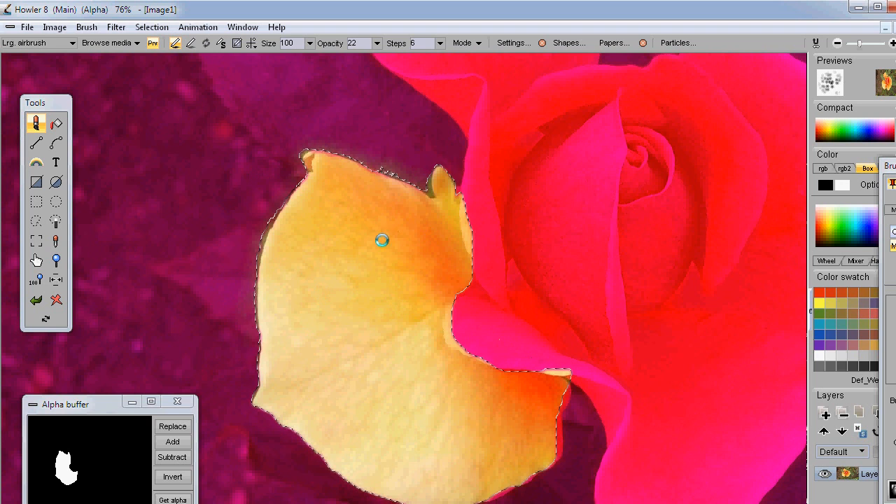
- Capture the alpha-selected petal as the custom brush
scroll(611, 300, "down", 1)
scroll(611, 300, "down", 1)
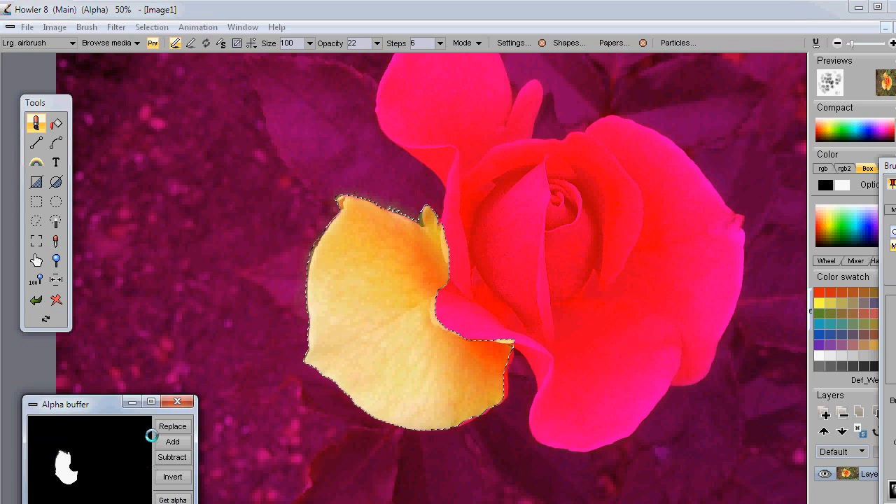
left_click(86, 26)
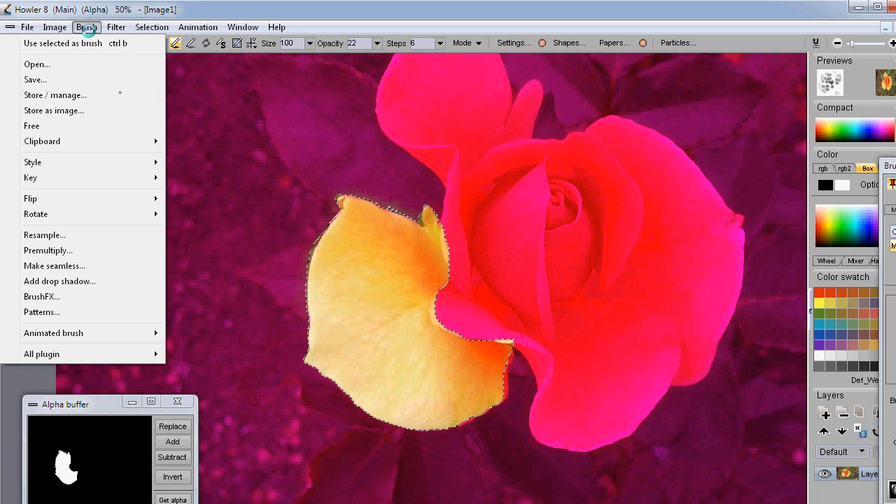
left_click(133, 44)
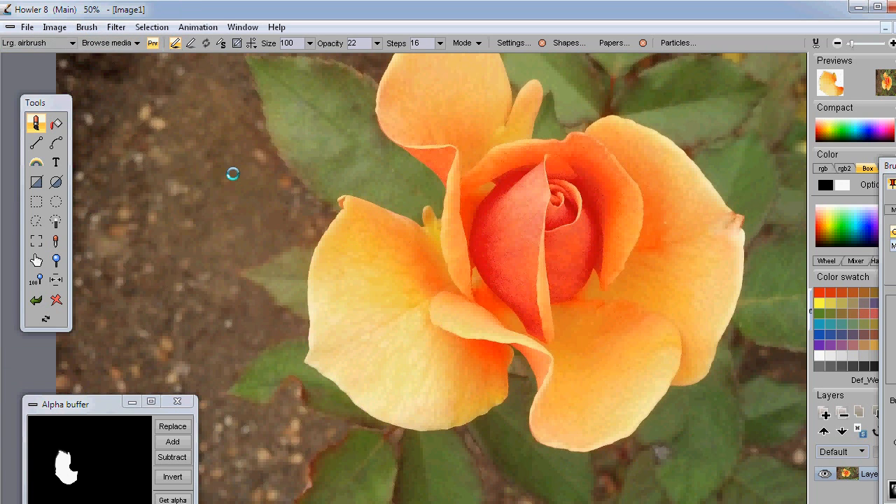
- Set the petal brush's opacity to 255 and its steps to 11
left_click(439, 42)
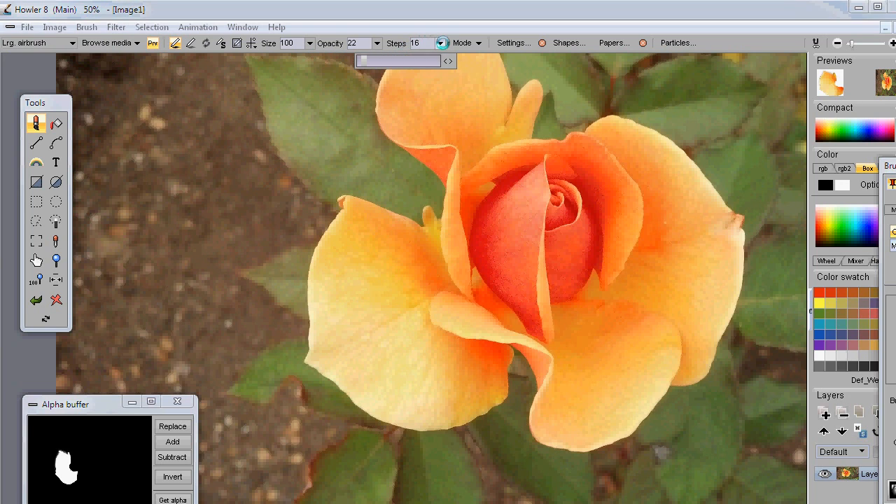
left_click_drag(421, 60, 465, 62)
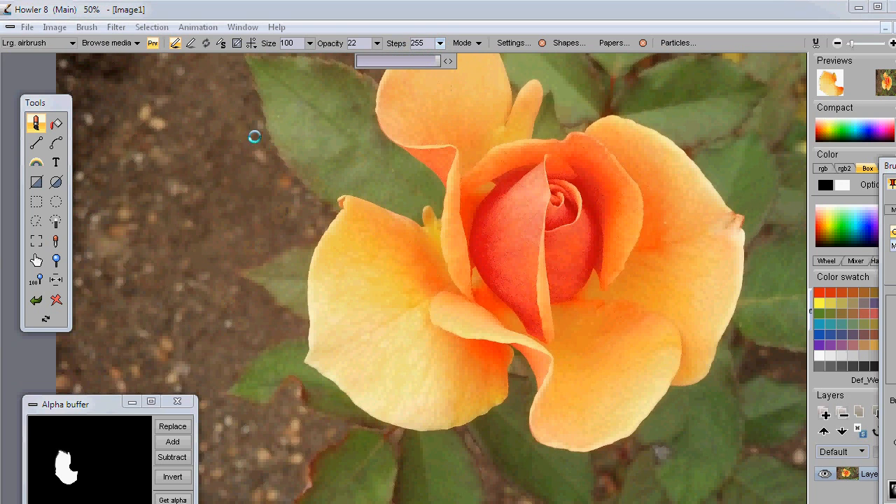
left_click(375, 43)
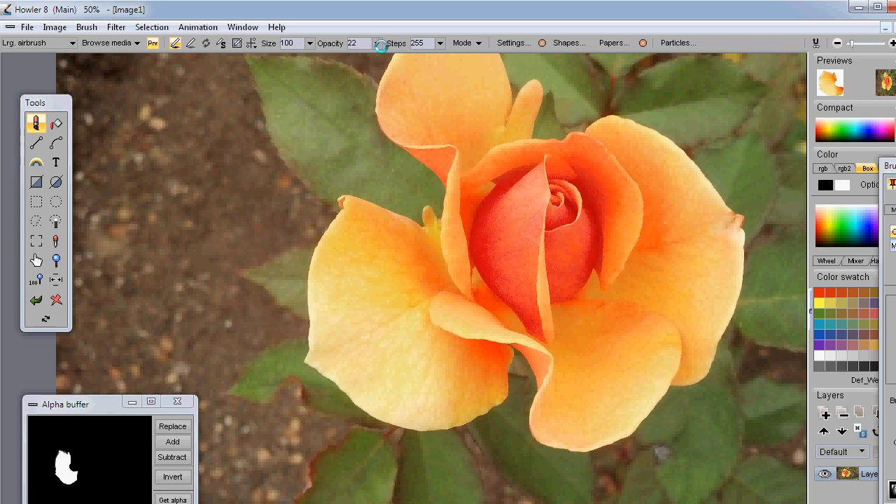
left_click_drag(340, 62, 445, 49)
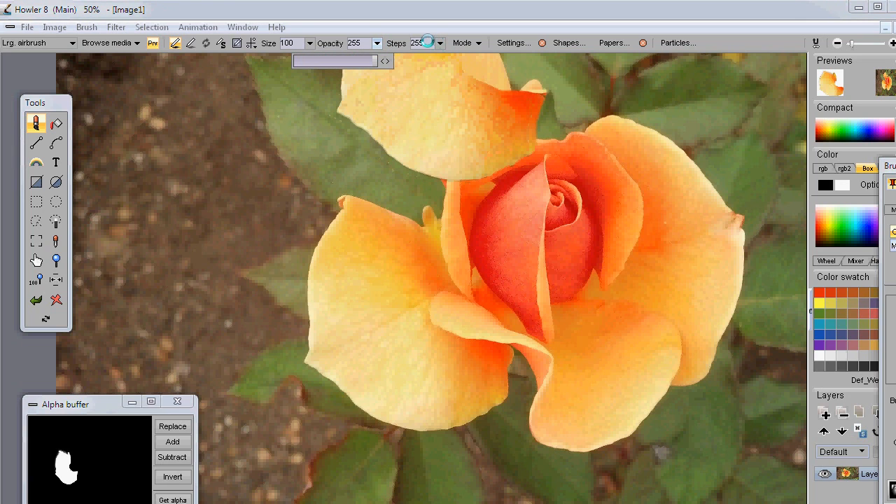
left_click(440, 43)
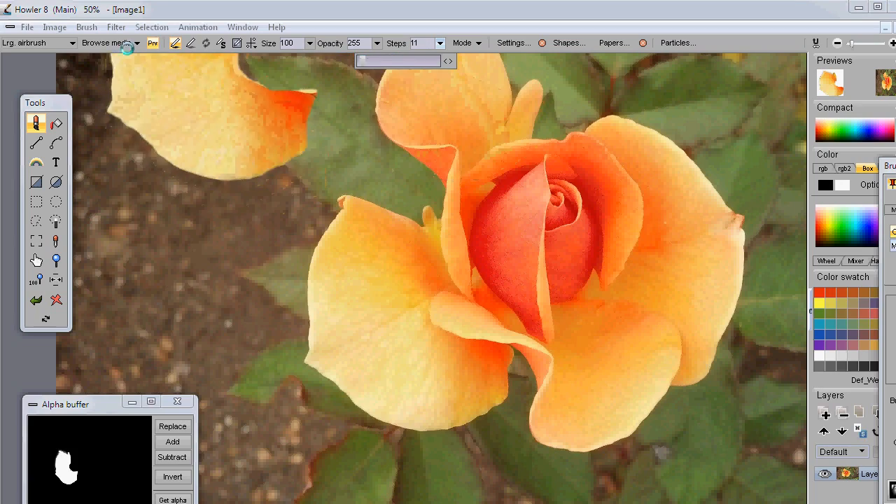
- Paint test strokes over the rose with the petal brush and disable the brush's FX setting
mouse_move(313, 231)
left_mouse_down()
mouse_move(650, 228)
mouse_move(491, 271)
left_mouse_up()
mouse_move(617, 280)
left_mouse_down()
mouse_move(472, 224)
mouse_move(595, 343)
left_mouse_up()
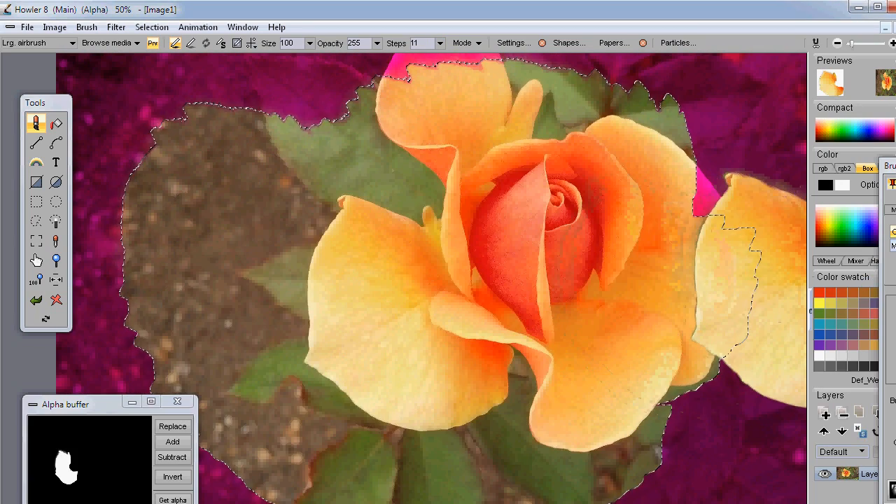
left_click_drag(894, 169, 801, 114)
left_click(844, 152)
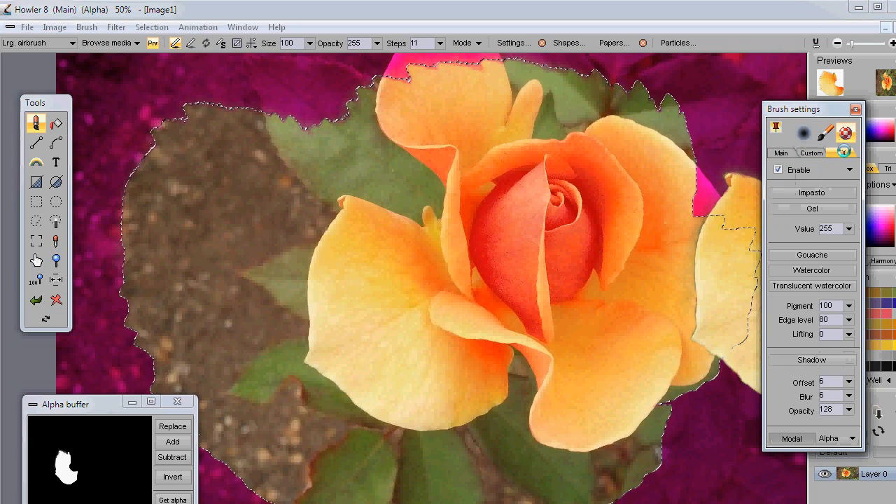
left_click(776, 169)
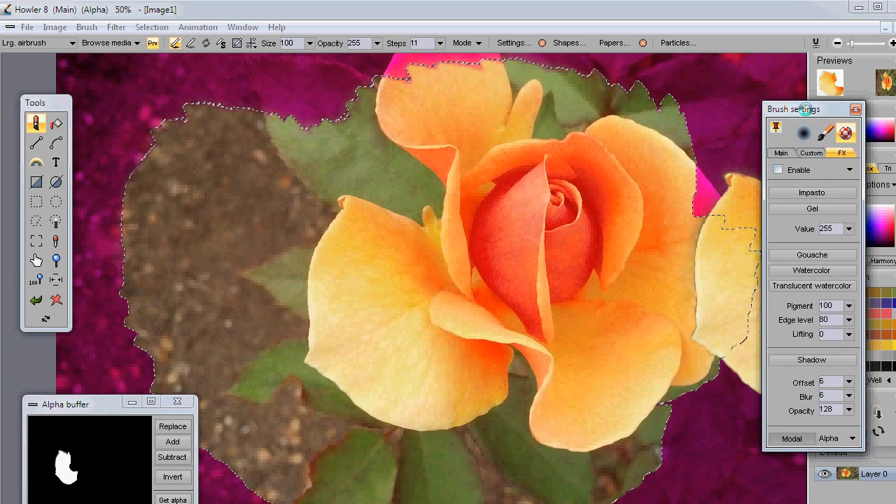
- Move the brush settings aside and paint overlapping rows of petals across the rose with the custom brush
left_click_drag(797, 110, 844, 143)
mouse_move(721, 156)
left_mouse_down()
mouse_move(364, 231)
mouse_move(586, 321)
mouse_move(432, 321)
mouse_move(461, 280)
left_mouse_up()
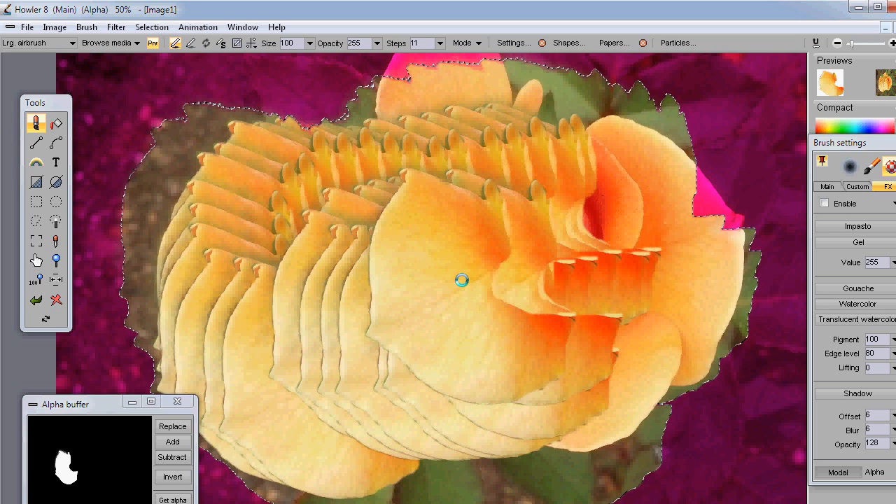
mouse_move(461, 280)
left_mouse_down()
mouse_move(662, 266)
mouse_move(490, 206)
mouse_move(384, 202)
mouse_move(427, 209)
mouse_move(410, 222)
mouse_move(429, 254)
mouse_move(363, 214)
mouse_move(522, 219)
mouse_move(555, 236)
mouse_move(471, 269)
left_mouse_up()
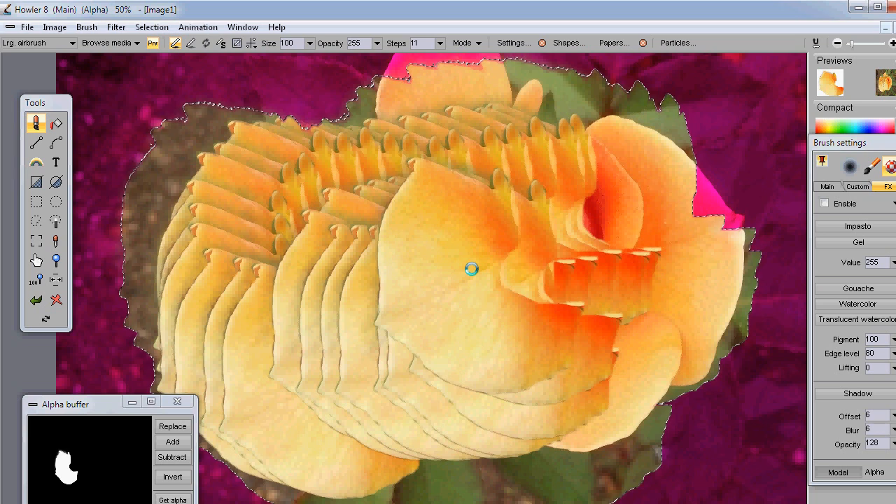
mouse_move(470, 272)
left_mouse_down()
mouse_move(448, 292)
mouse_move(430, 380)
mouse_move(433, 278)
left_mouse_up()
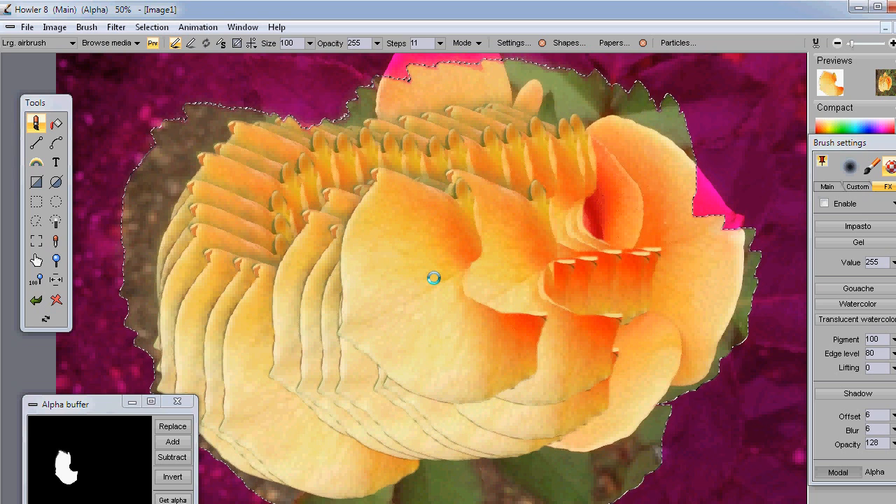